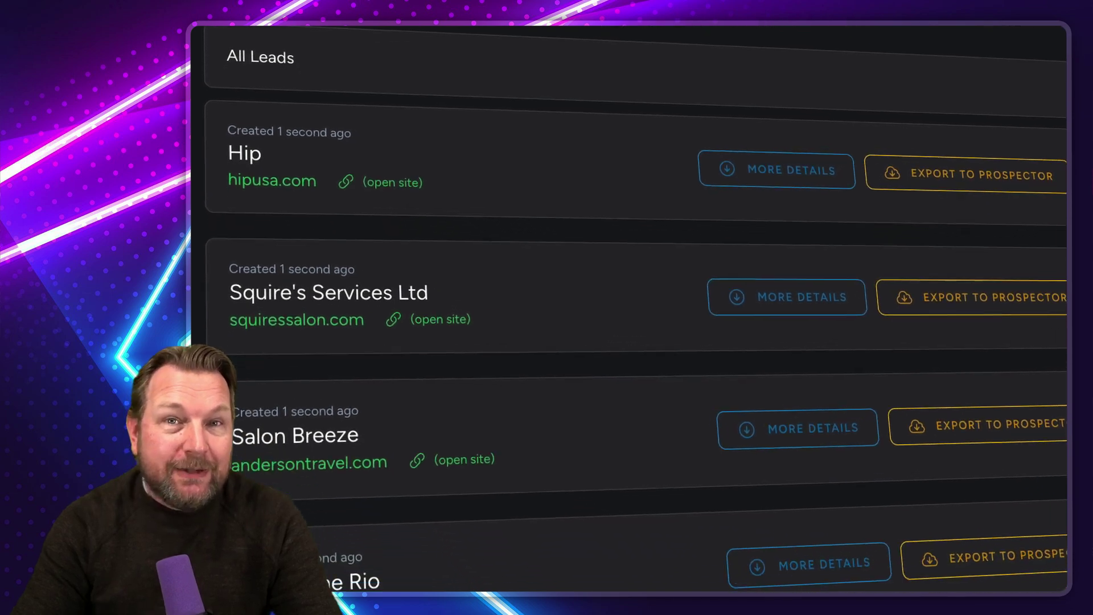
pyautogui.scroll(-2, 514, 453)
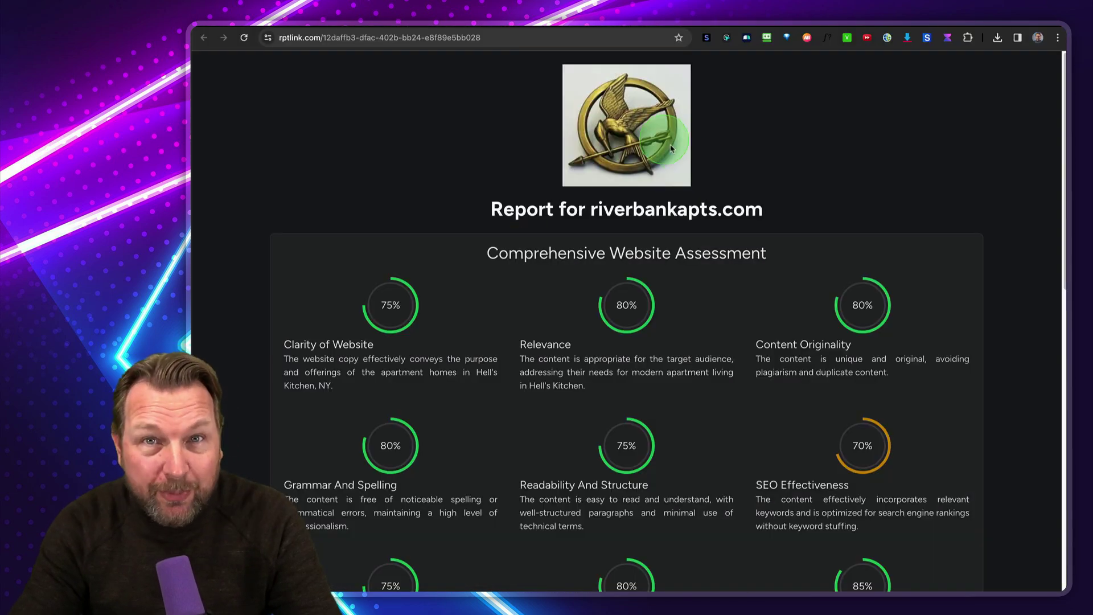
pyautogui.scroll(-3, 595, 238)
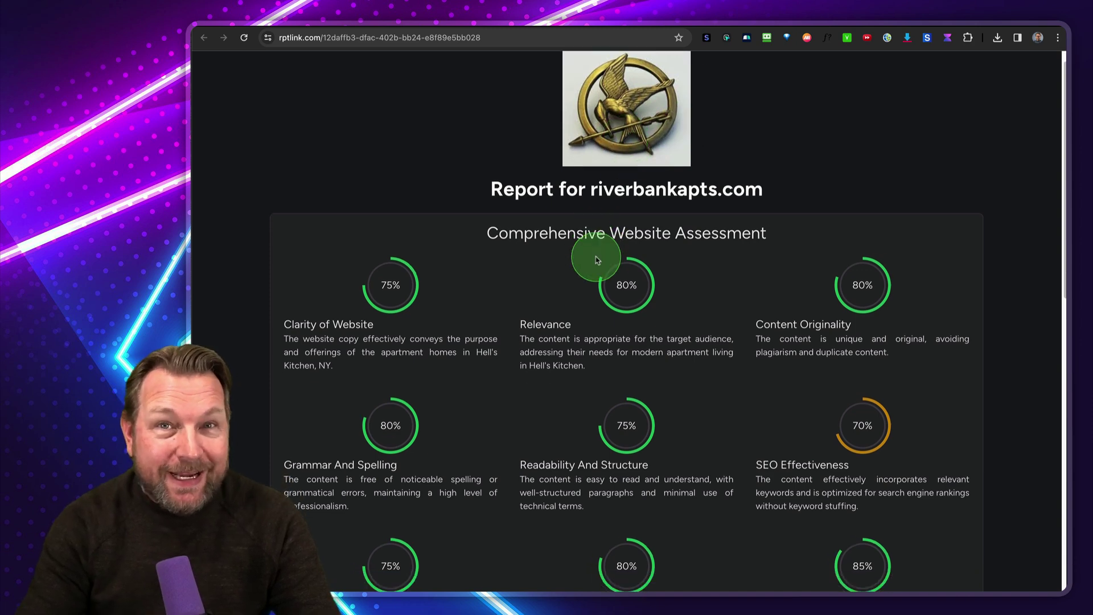
pyautogui.scroll(-3, 594, 239)
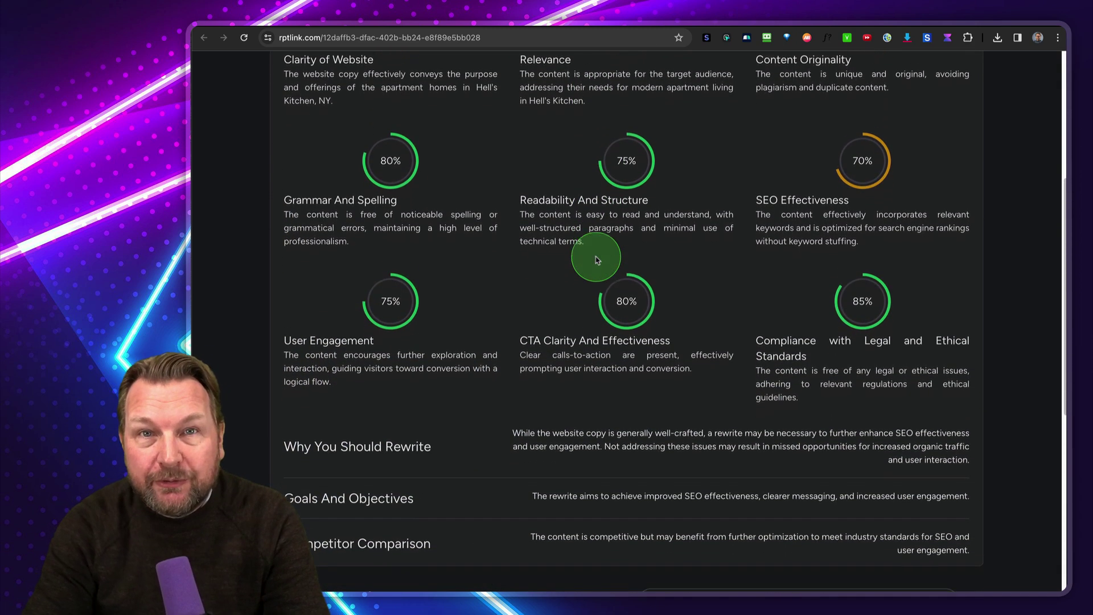
pyautogui.scroll(-3, 597, 256)
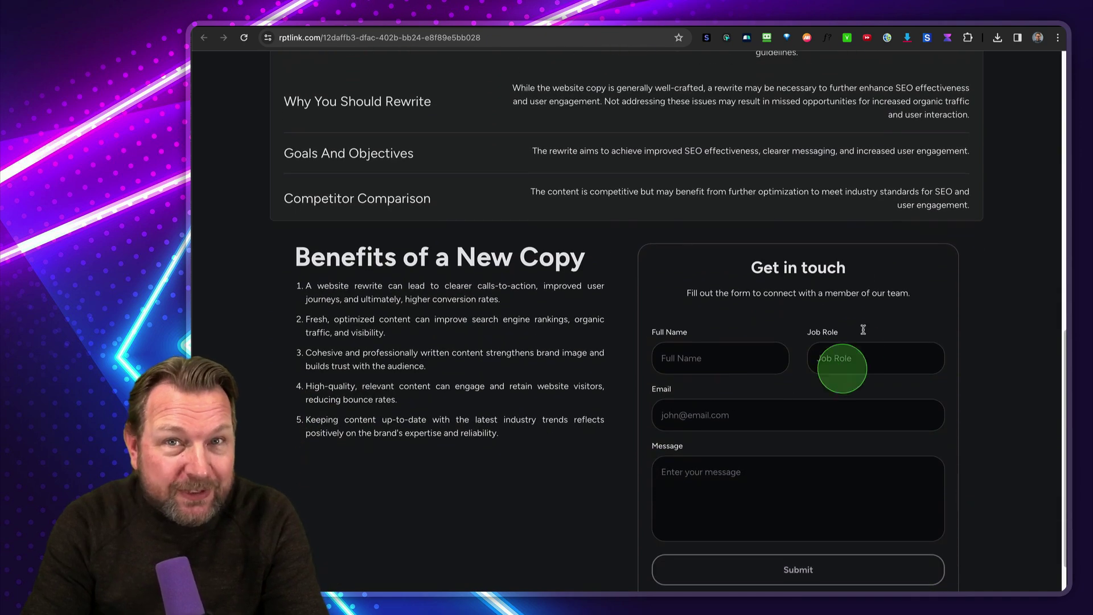
pyautogui.scroll(-1, 768, 325)
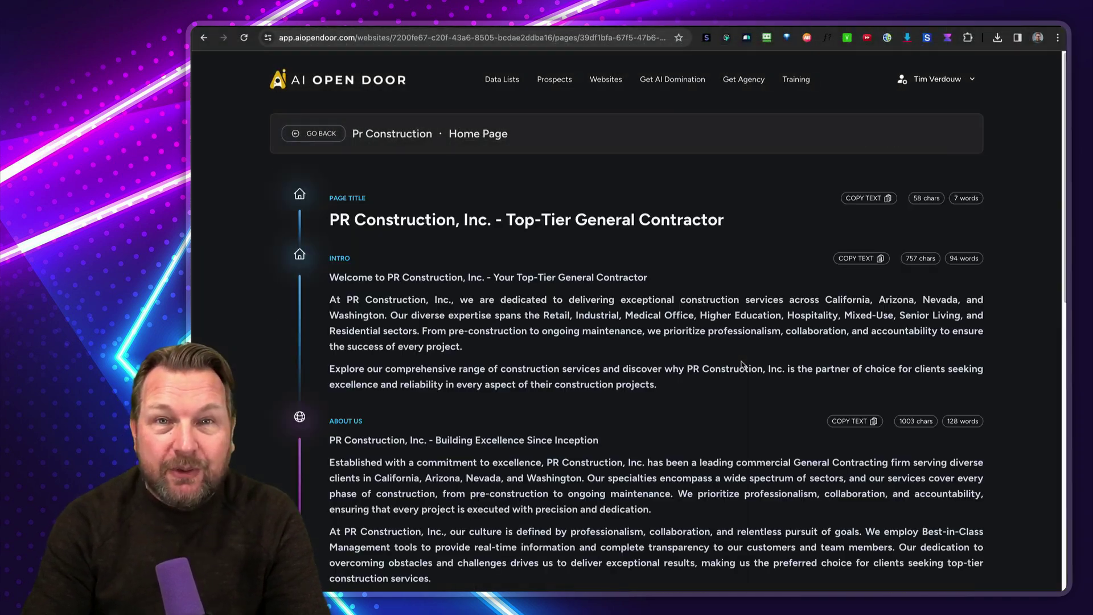
# Leave the PR Construction home page copy for a prospect's generated website assessment report.
pyautogui.click(741, 364)
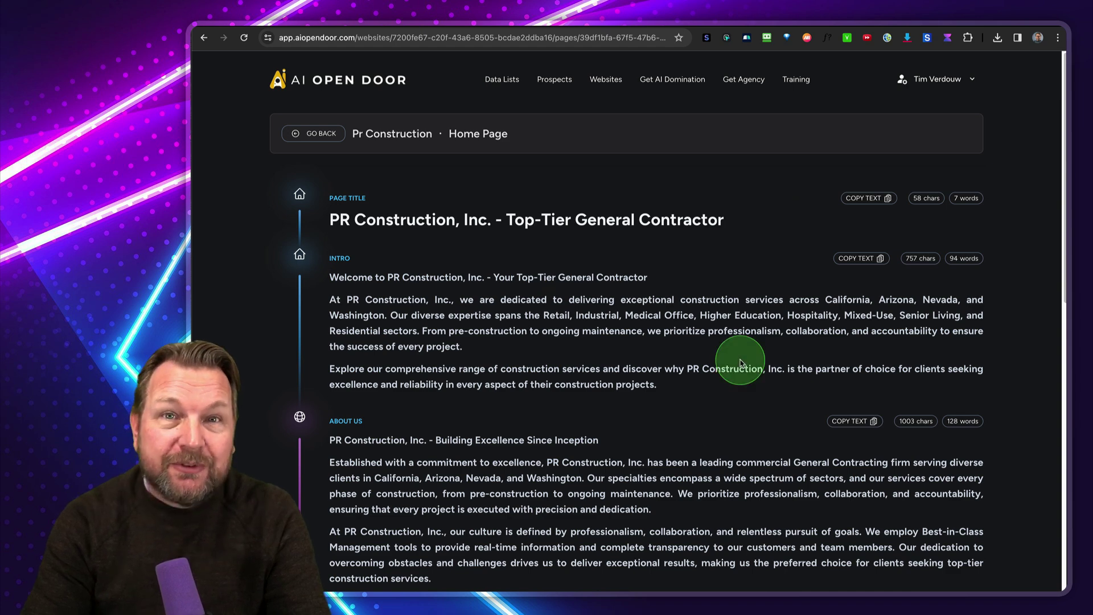
pyautogui.scroll(-1, 743, 359)
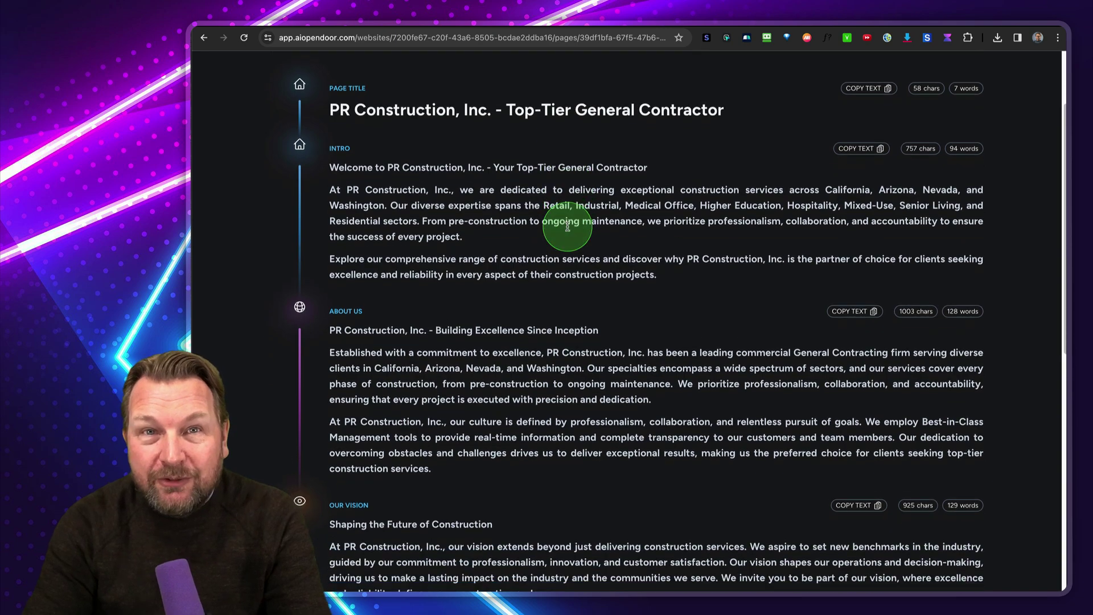
pyautogui.scroll(-3, 567, 229)
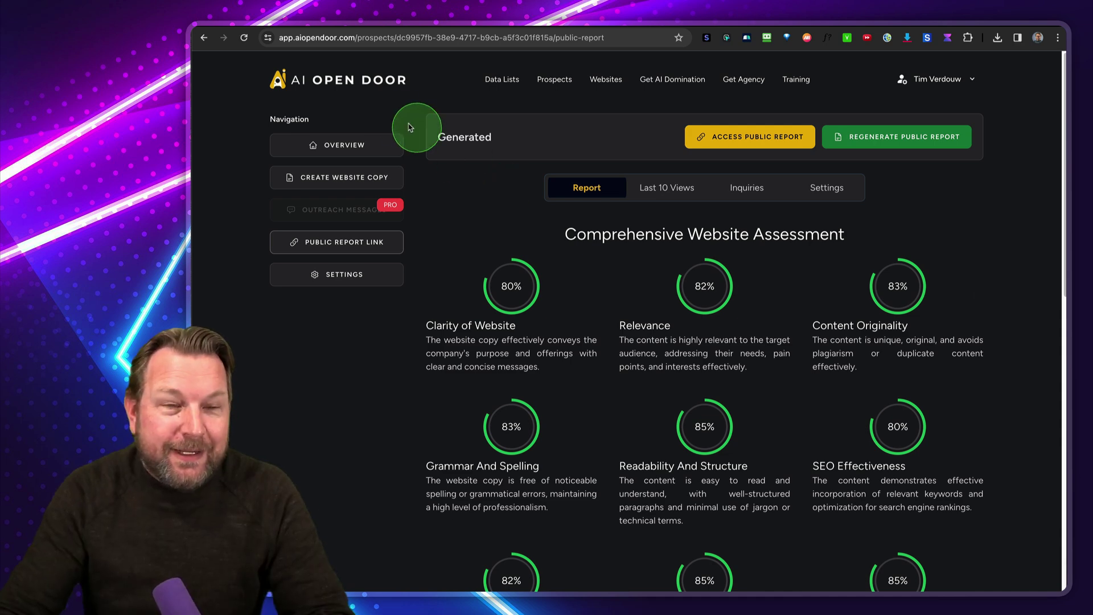
# Return to the dashboard using the AI Open Door logo.
pyautogui.click(356, 83)
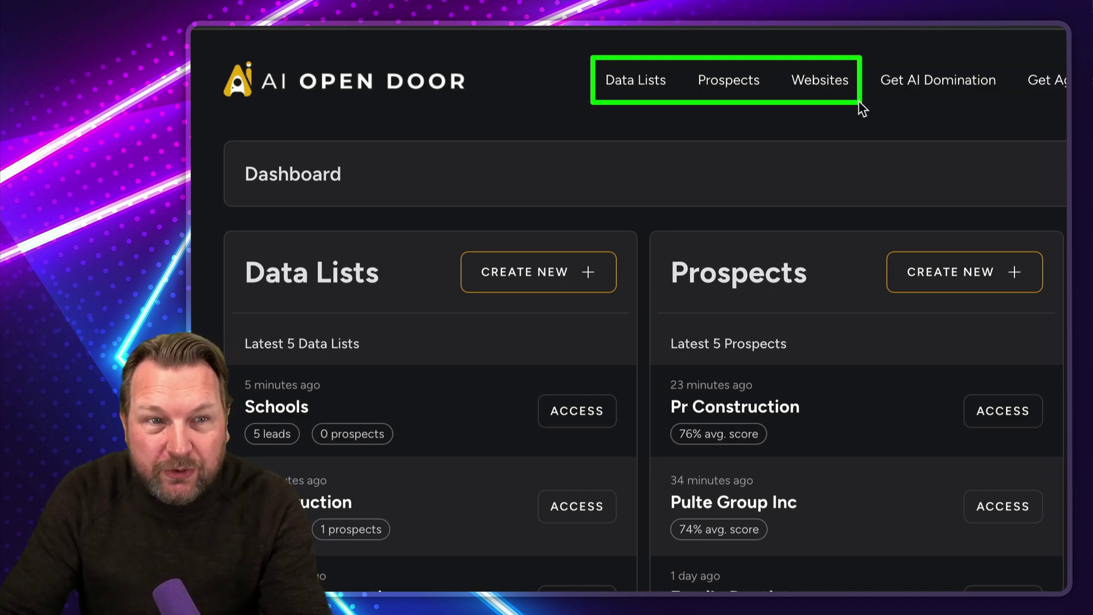
# Create a new data list named 'Demo' and continue to its lead import page.
pyautogui.click(641, 84)
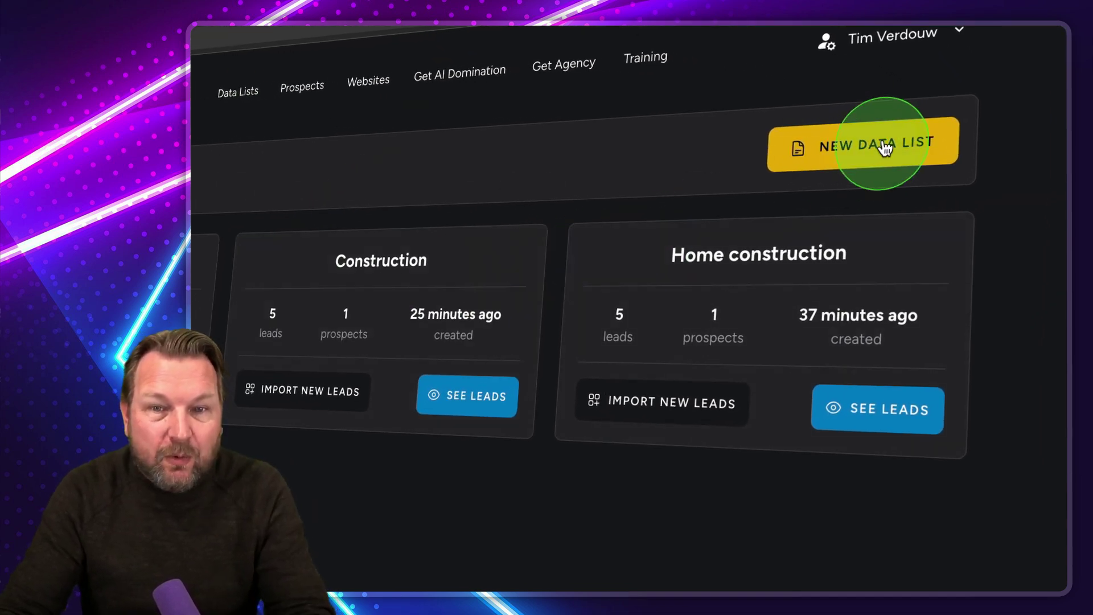
pyautogui.click(885, 150)
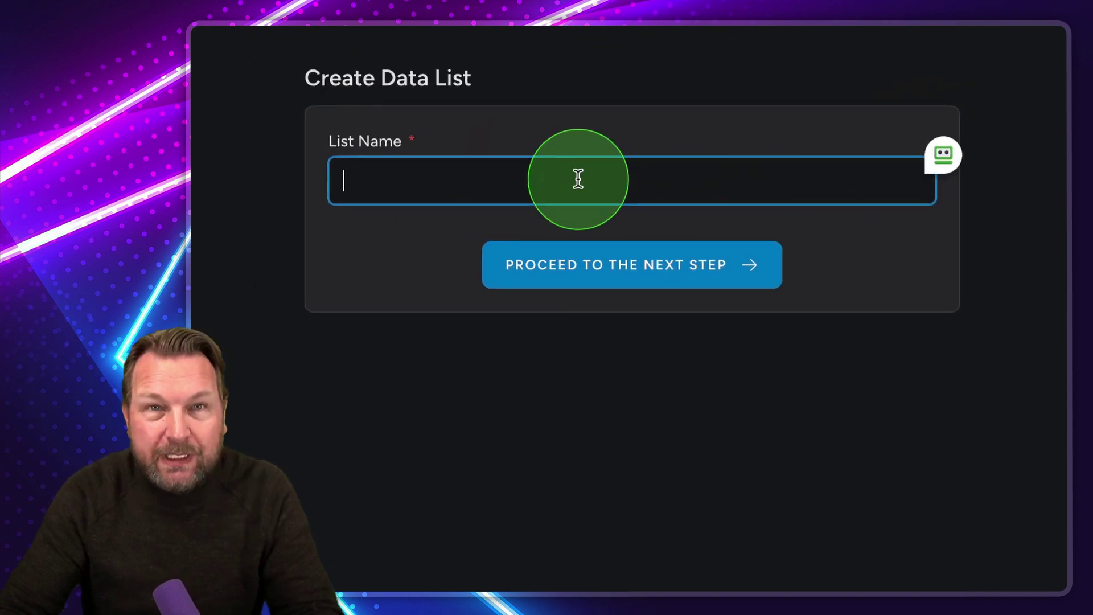
pyautogui.write('Demo')
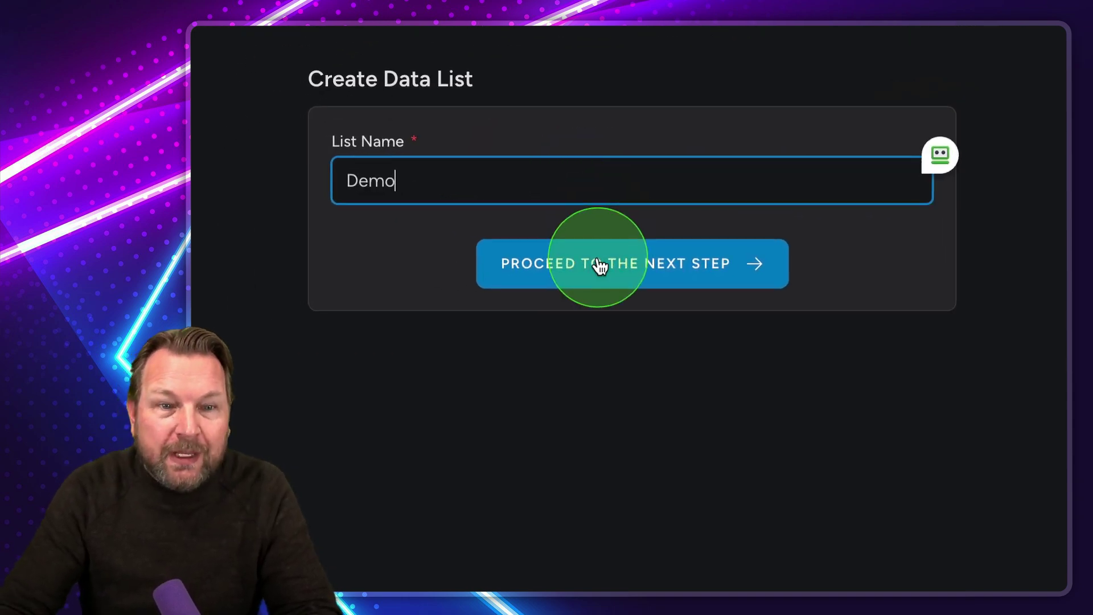
pyautogui.click(601, 264)
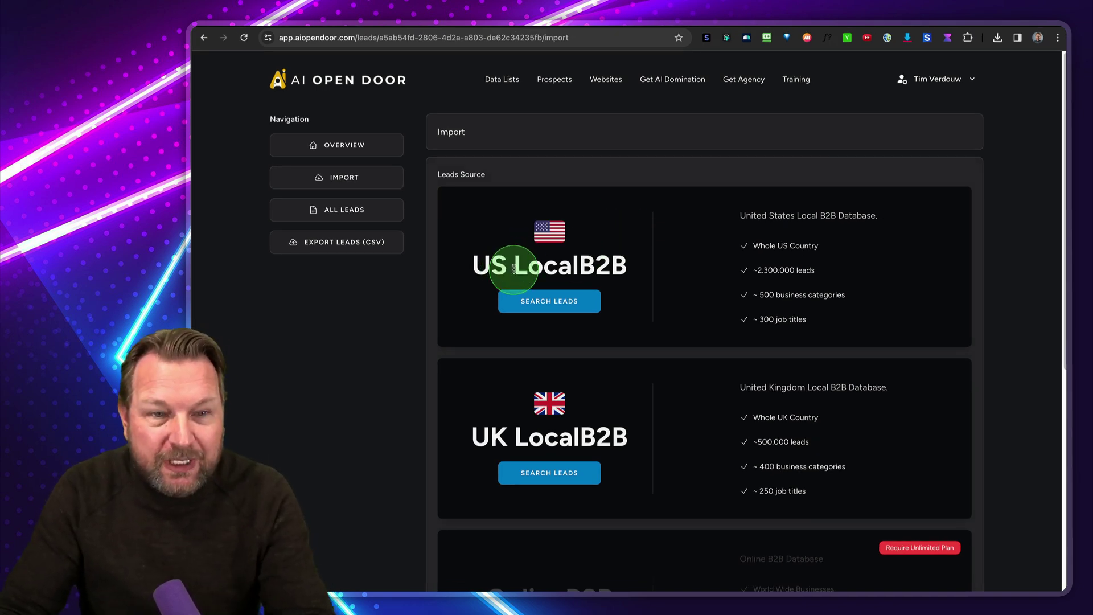
pyautogui.scroll(-3, 512, 269)
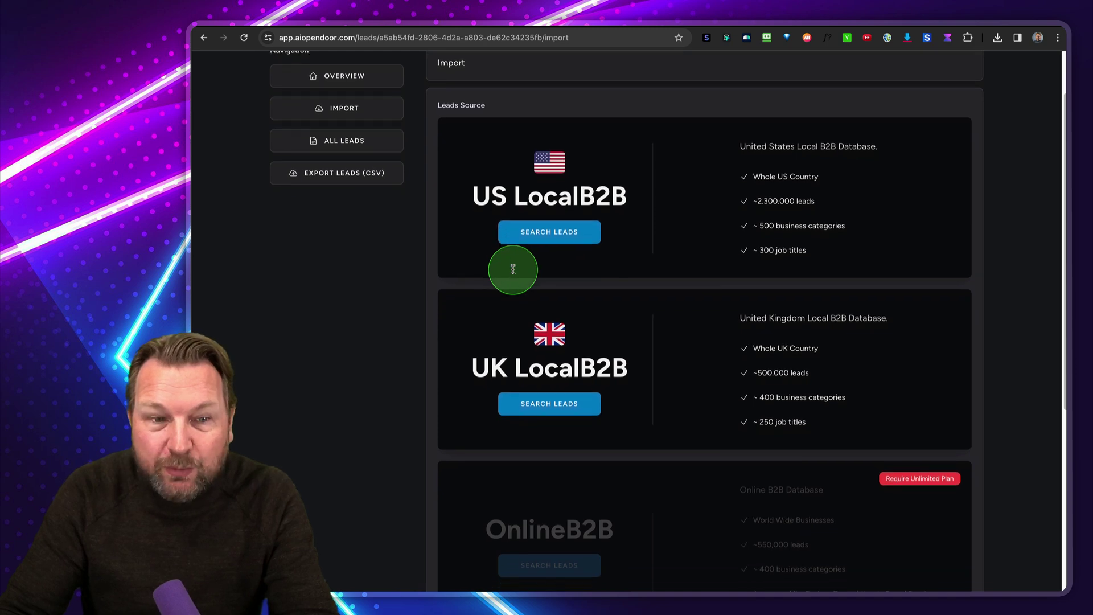
pyautogui.scroll(-1, 513, 269)
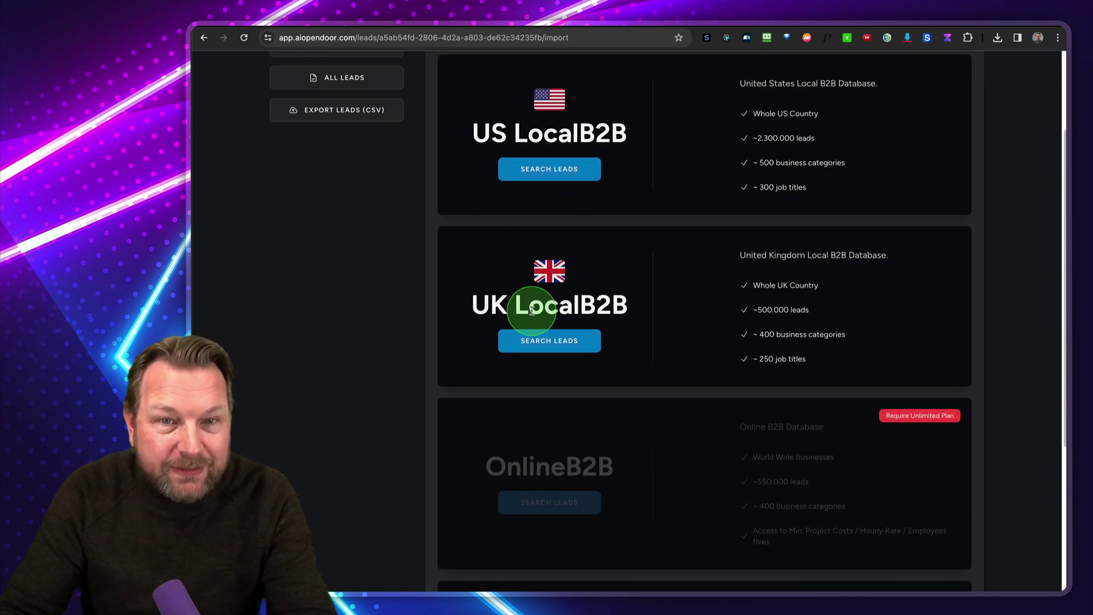
pyautogui.scroll(-7, 530, 308)
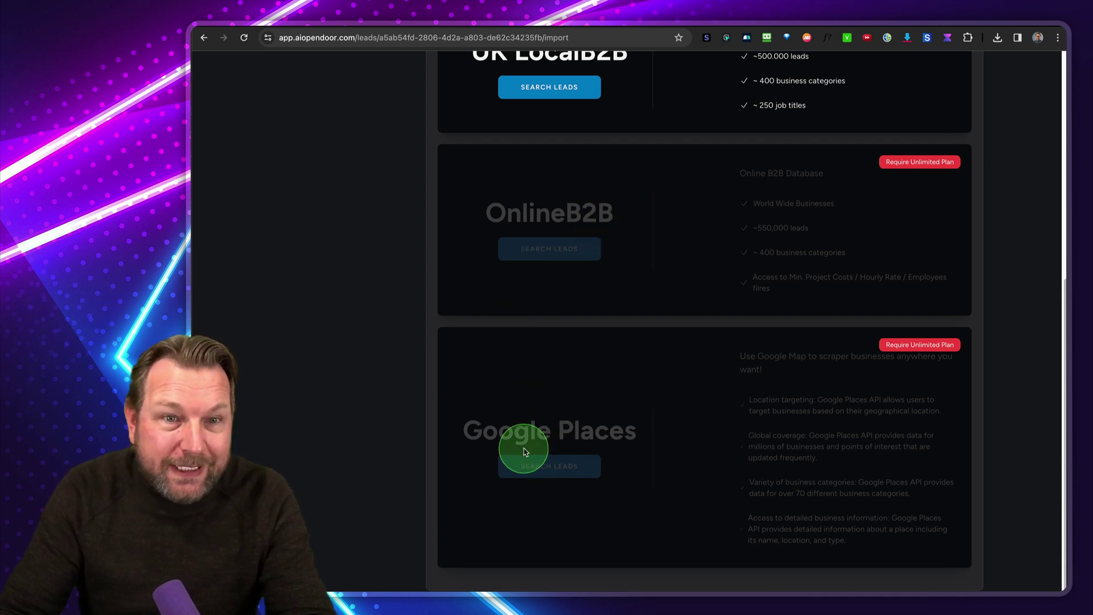
pyautogui.scroll(7, 524, 453)
pyautogui.scroll(3, 529, 428)
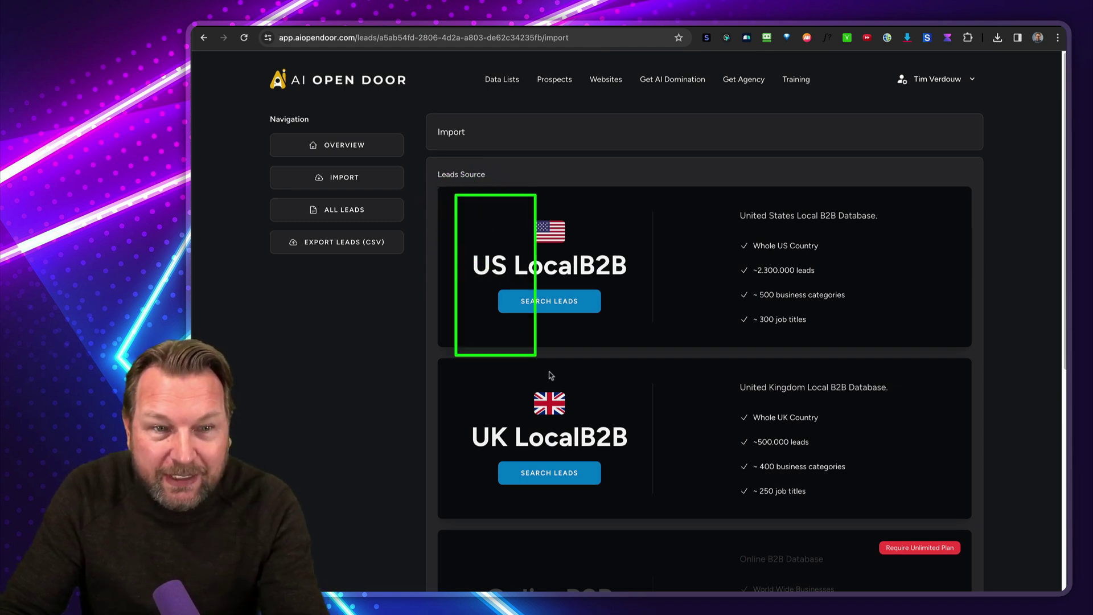
pyautogui.scroll(-5, 645, 499)
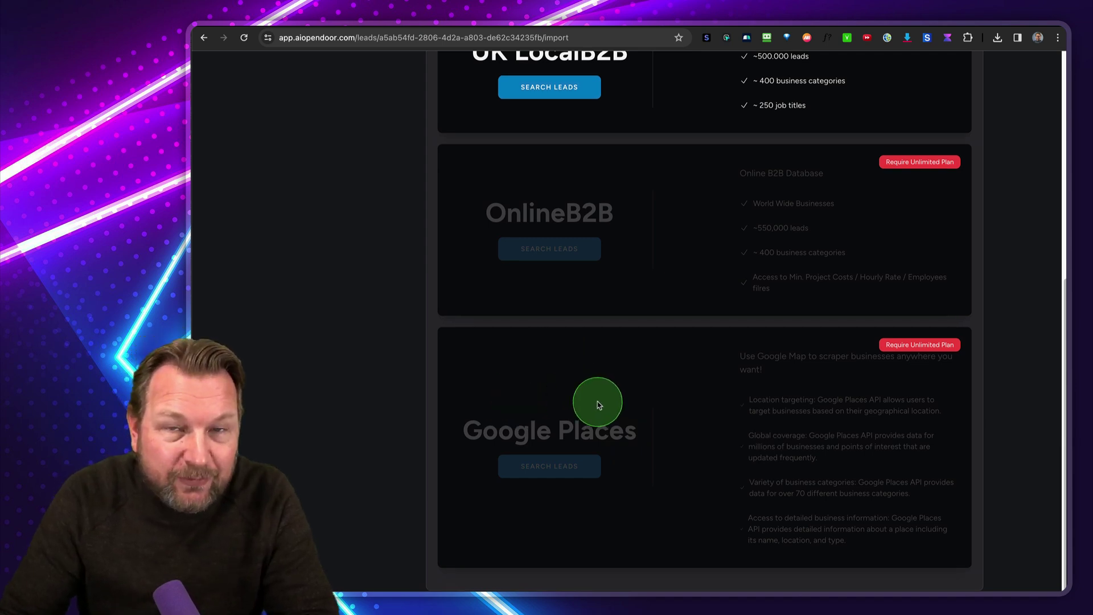
pyautogui.scroll(5, 598, 405)
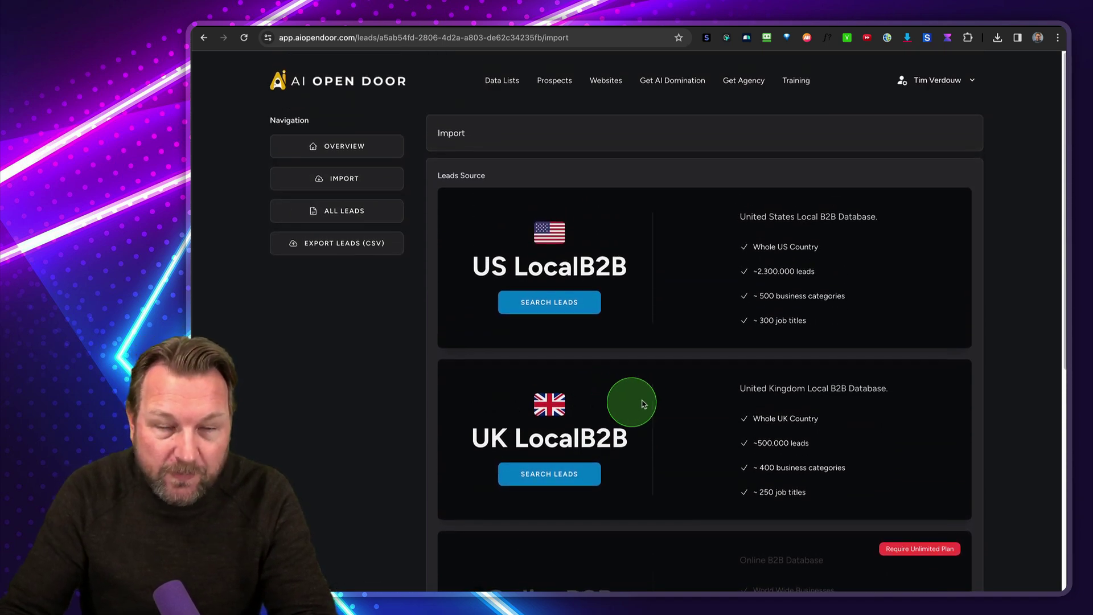
# Search US local business leads filtered to the Beauty Salons and Spas-Beauty & Day categories.
pyautogui.click(528, 305)
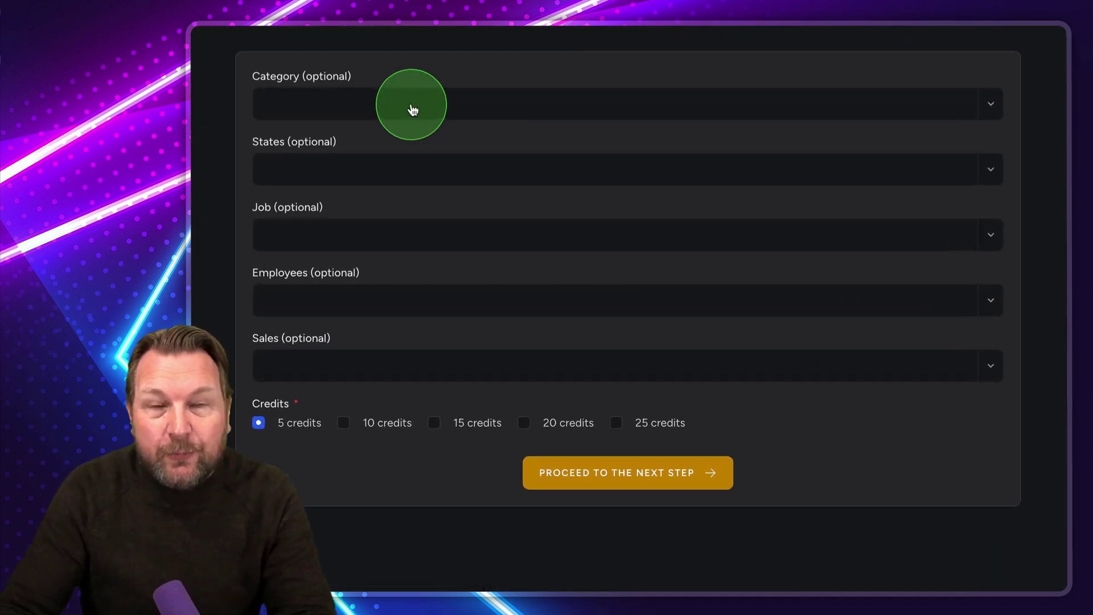
pyautogui.click(412, 106)
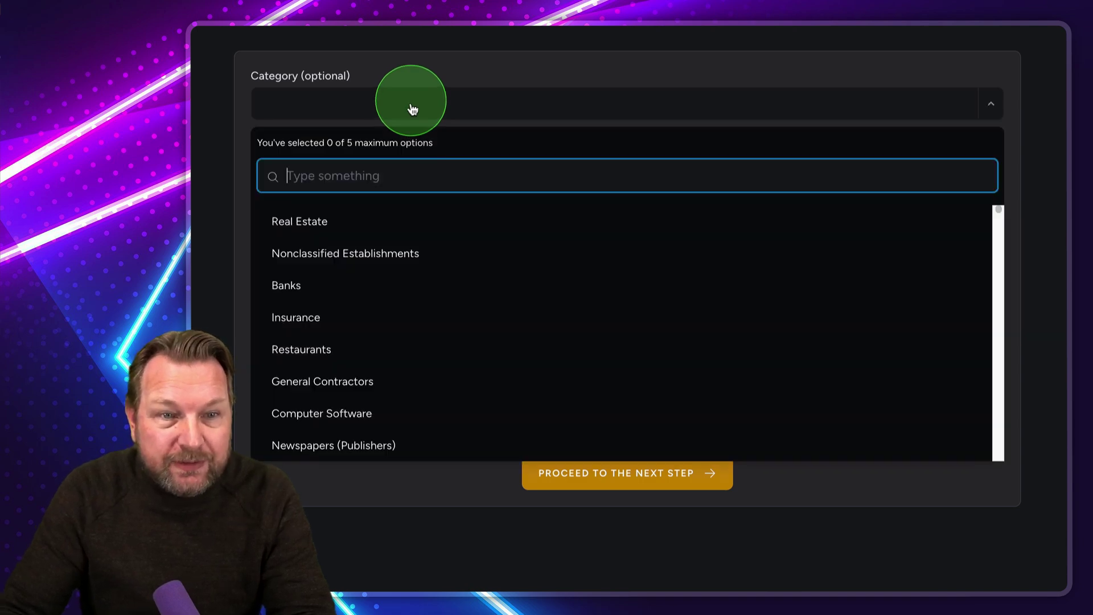
pyautogui.scroll(-1, 389, 255)
pyautogui.scroll(-2, 388, 255)
pyautogui.scroll(-1, 389, 254)
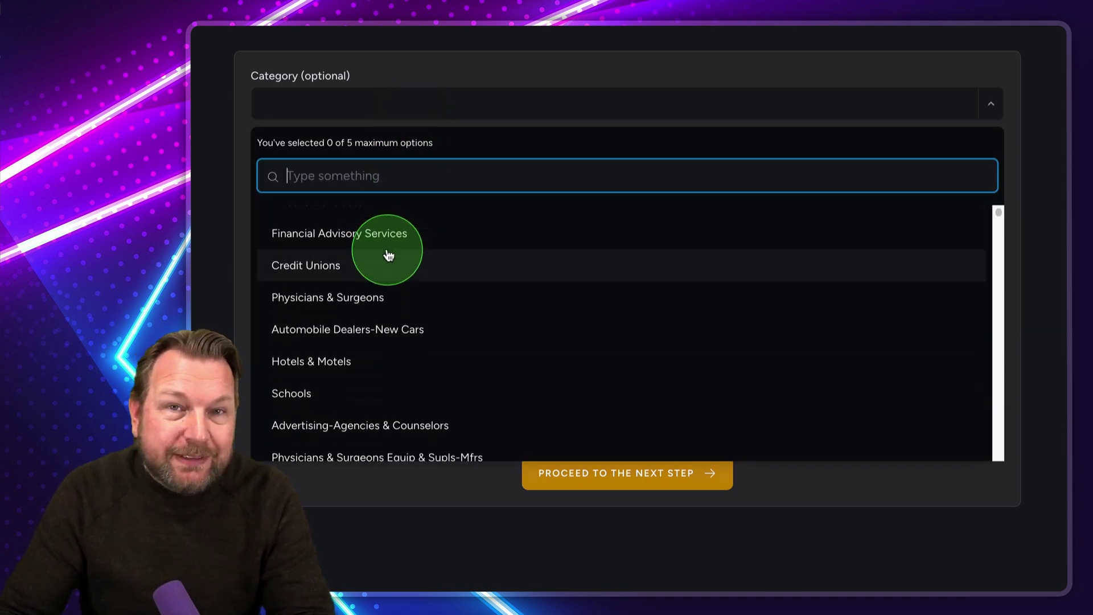
pyautogui.scroll(-2, 389, 254)
pyautogui.scroll(-2, 388, 255)
pyautogui.scroll(-1, 389, 255)
pyautogui.scroll(-2, 389, 255)
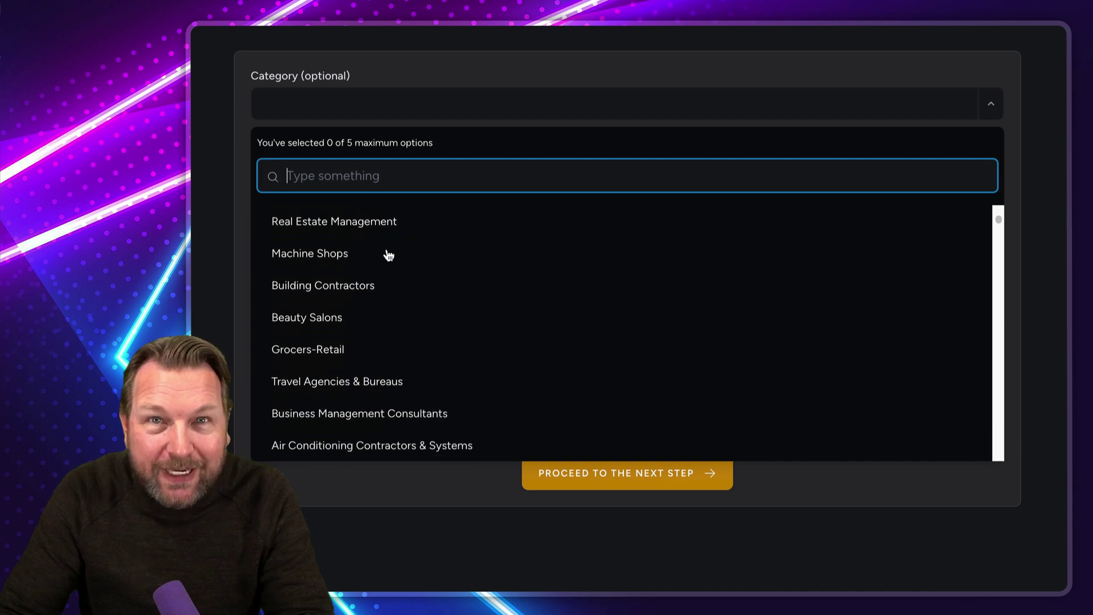
pyautogui.scroll(-1, 389, 255)
pyautogui.scroll(-1, 389, 255)
pyautogui.scroll(-2, 388, 255)
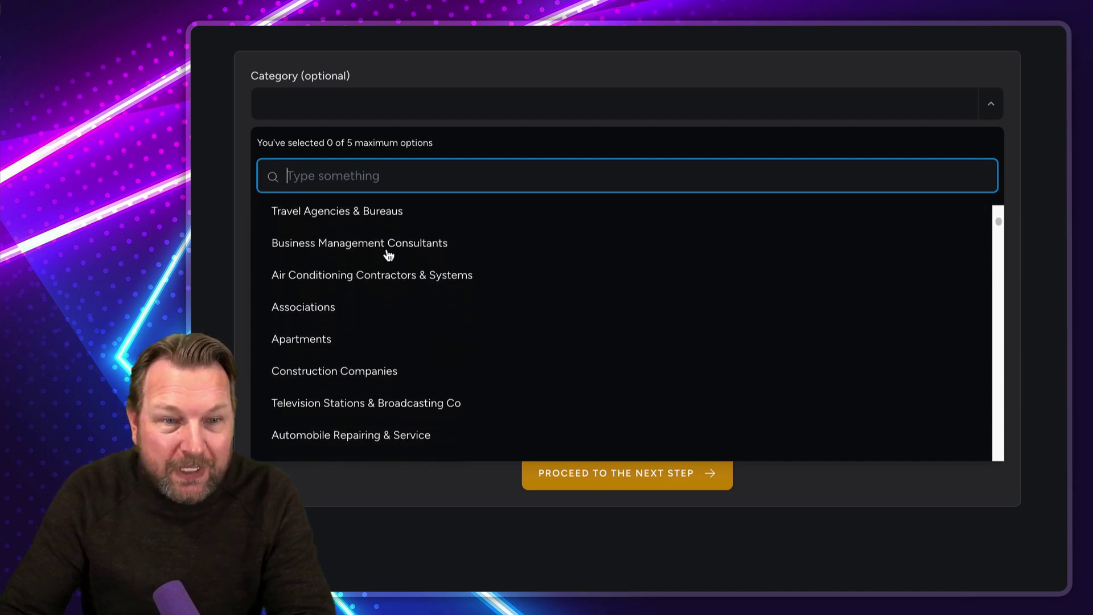
pyautogui.scroll(-1, 389, 254)
pyautogui.scroll(4, 389, 254)
pyautogui.scroll(1, 389, 254)
pyautogui.click(323, 300)
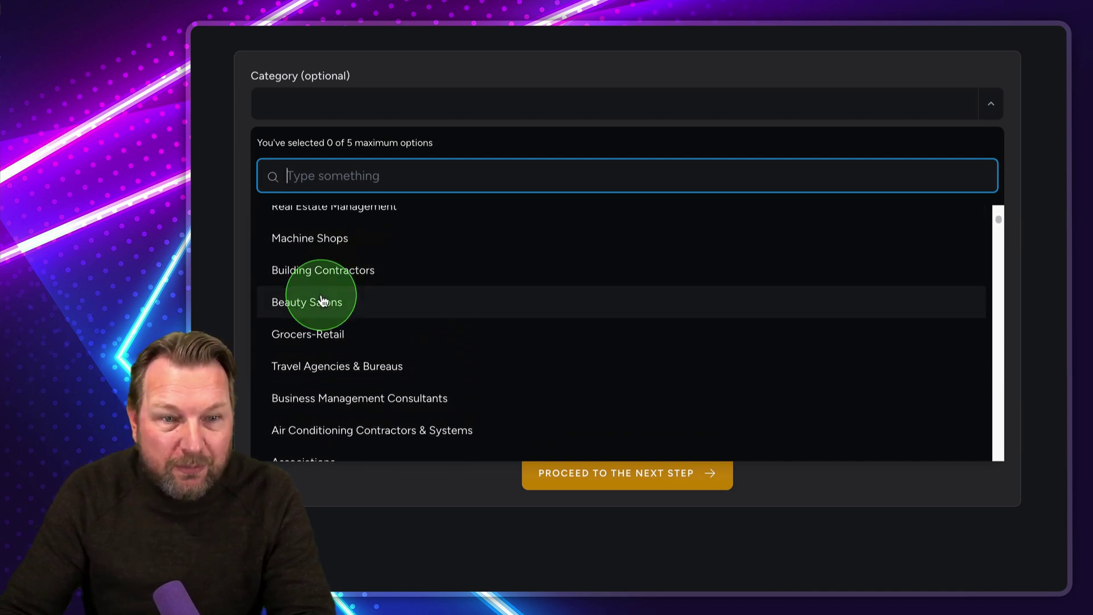
pyautogui.scroll(-3, 326, 308)
pyautogui.scroll(-3, 407, 300)
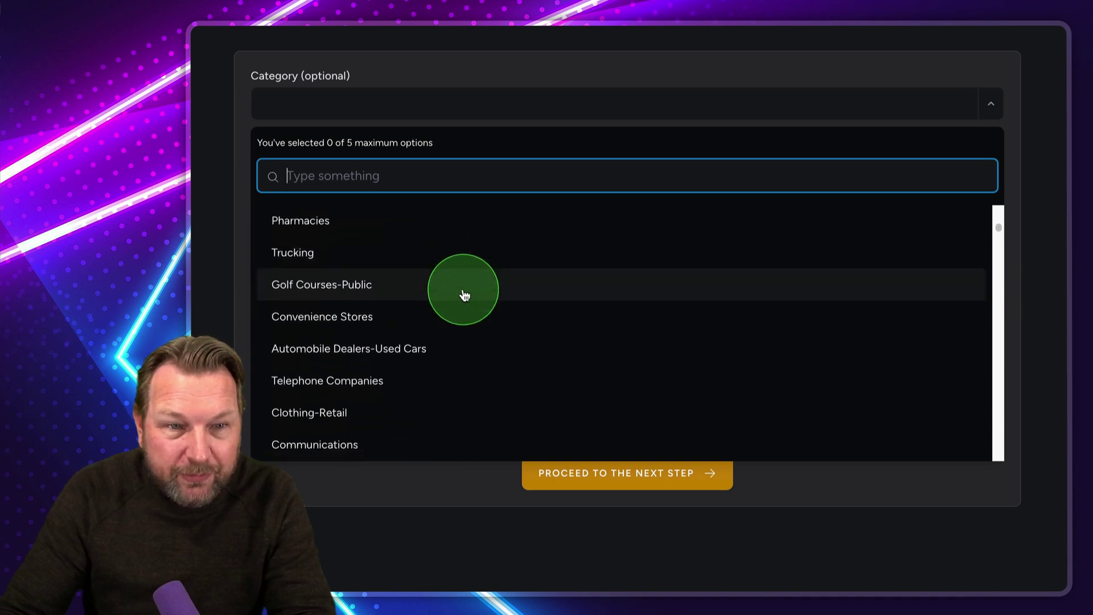
pyautogui.scroll(-3, 464, 296)
pyautogui.scroll(-1, 469, 293)
pyautogui.scroll(-5, 527, 283)
pyautogui.scroll(-5, 527, 283)
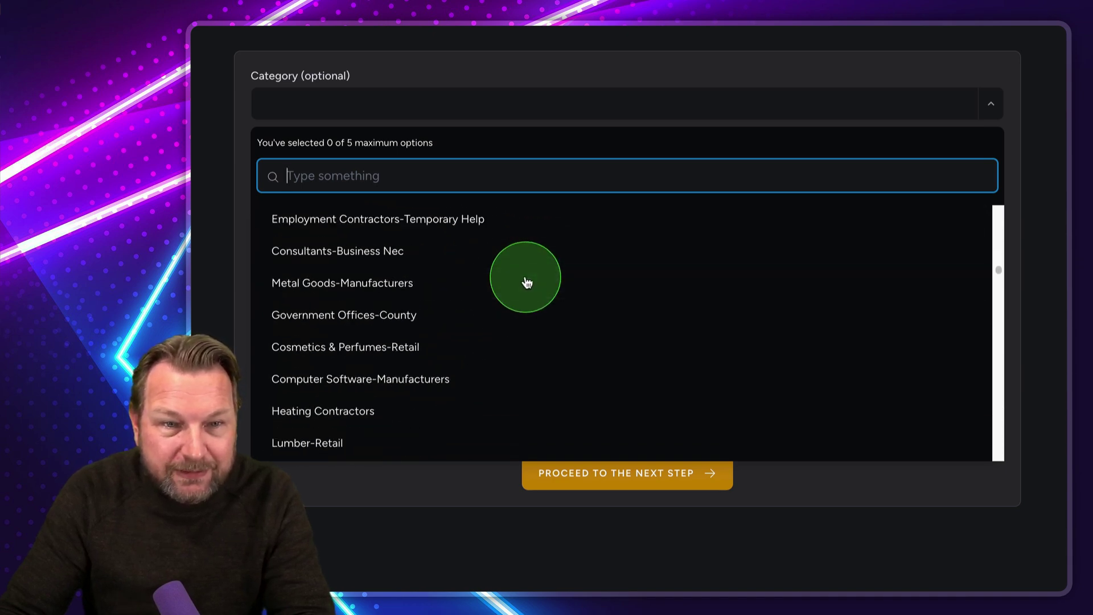
pyautogui.scroll(-5, 526, 283)
pyautogui.scroll(-5, 527, 283)
pyautogui.scroll(5, 526, 282)
pyautogui.scroll(5, 527, 283)
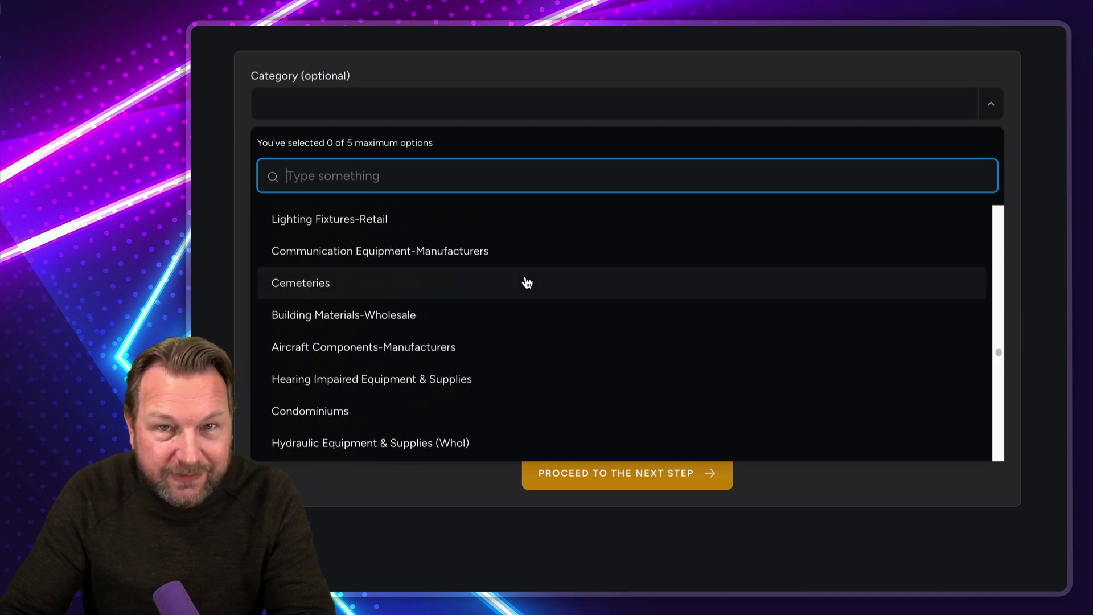
pyautogui.scroll(5, 527, 283)
pyautogui.scroll(5, 526, 283)
pyautogui.scroll(1, 527, 283)
pyautogui.write('bea')
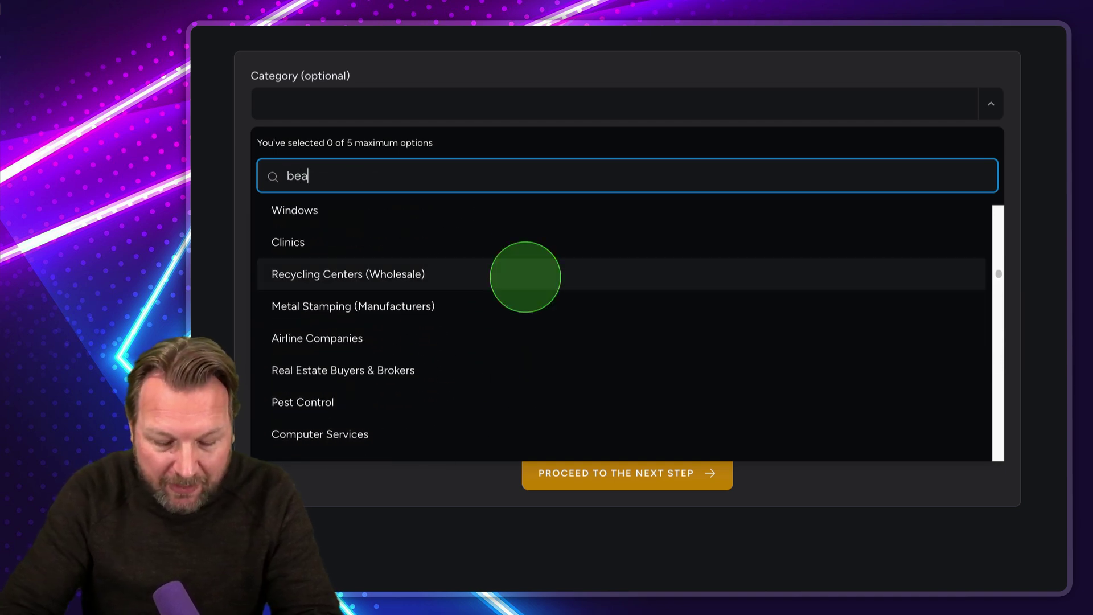
pyautogui.write('ut')
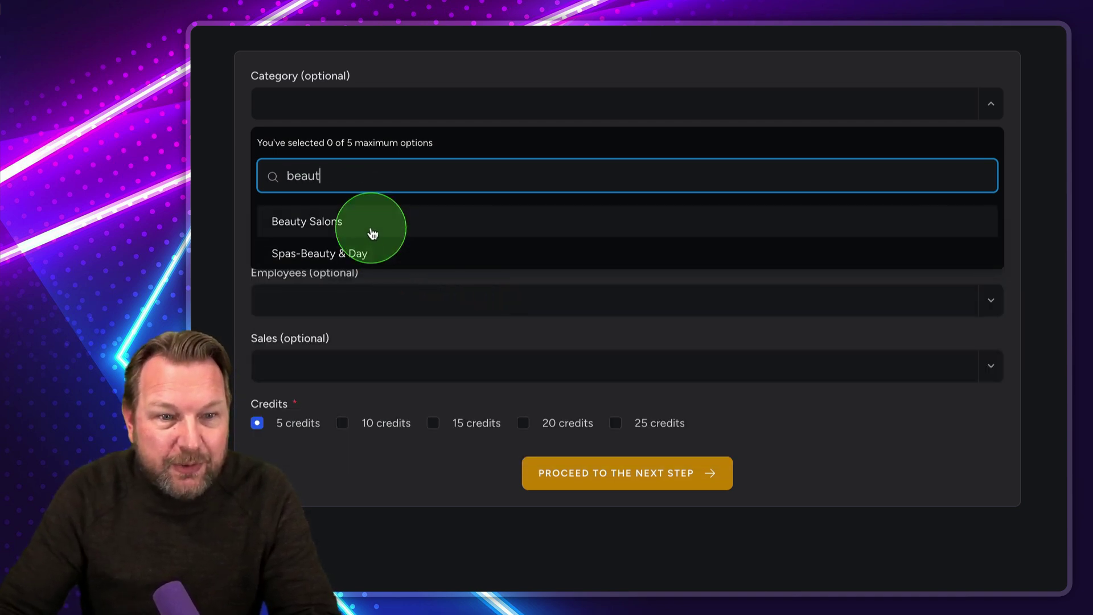
pyautogui.click(370, 228)
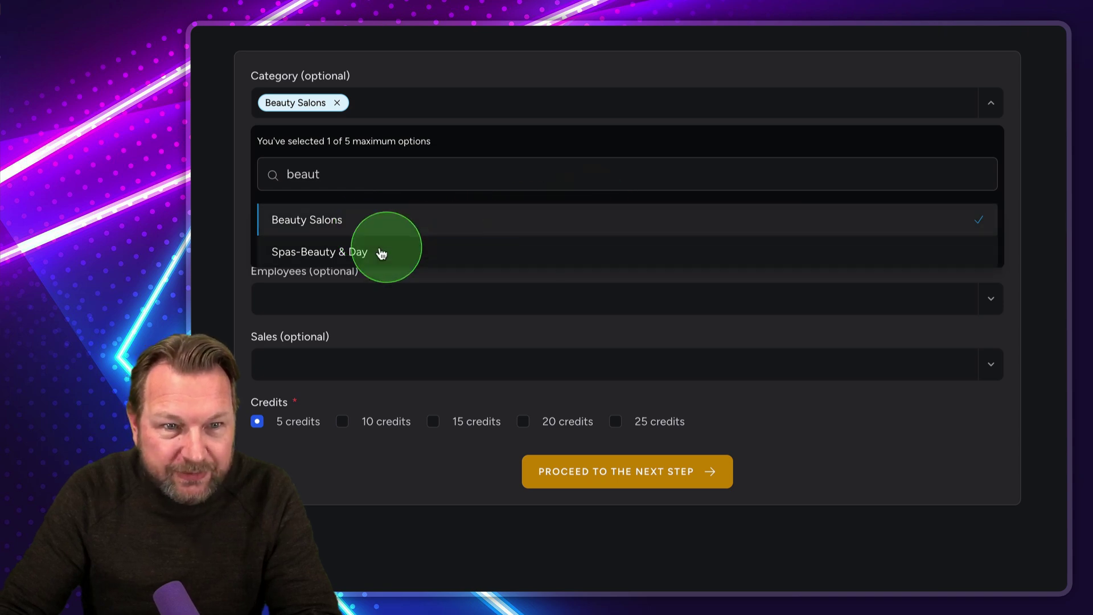
pyautogui.click(379, 251)
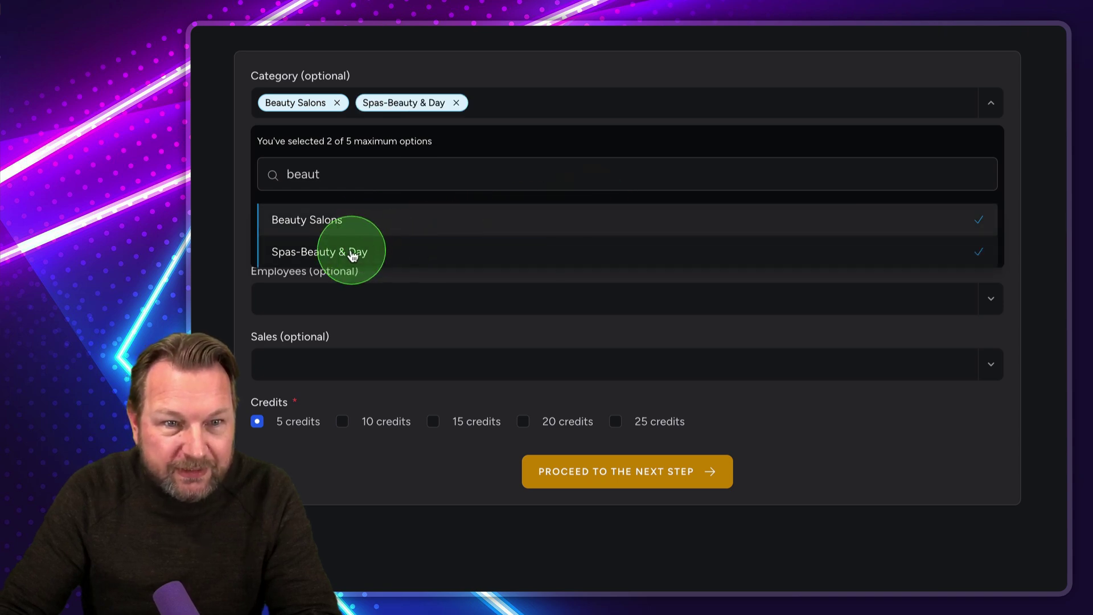
pyautogui.click(610, 72)
pyautogui.click(345, 175)
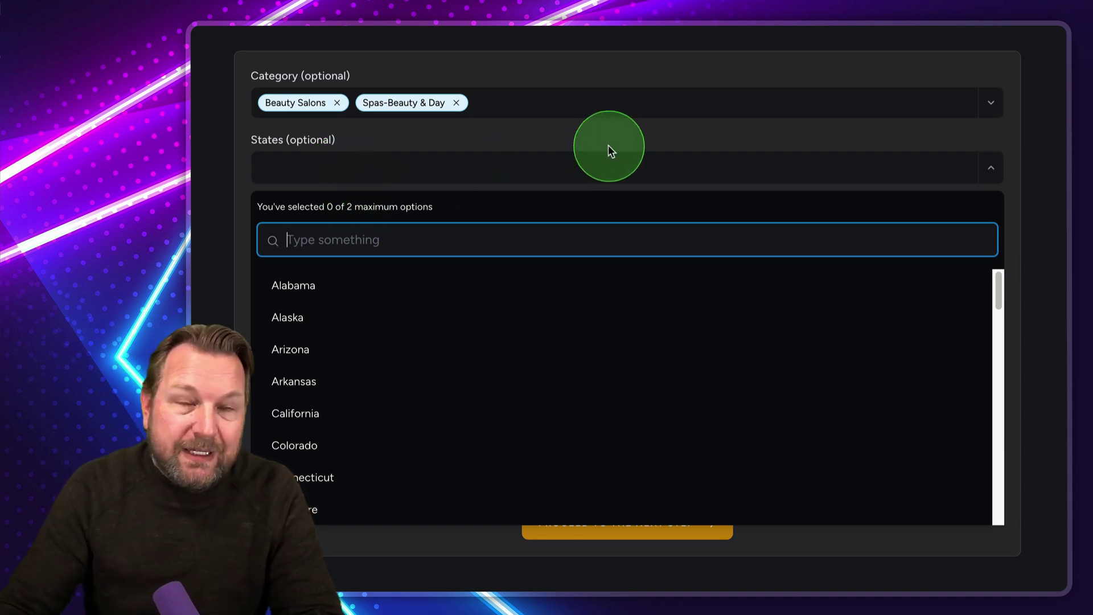
pyautogui.click(601, 129)
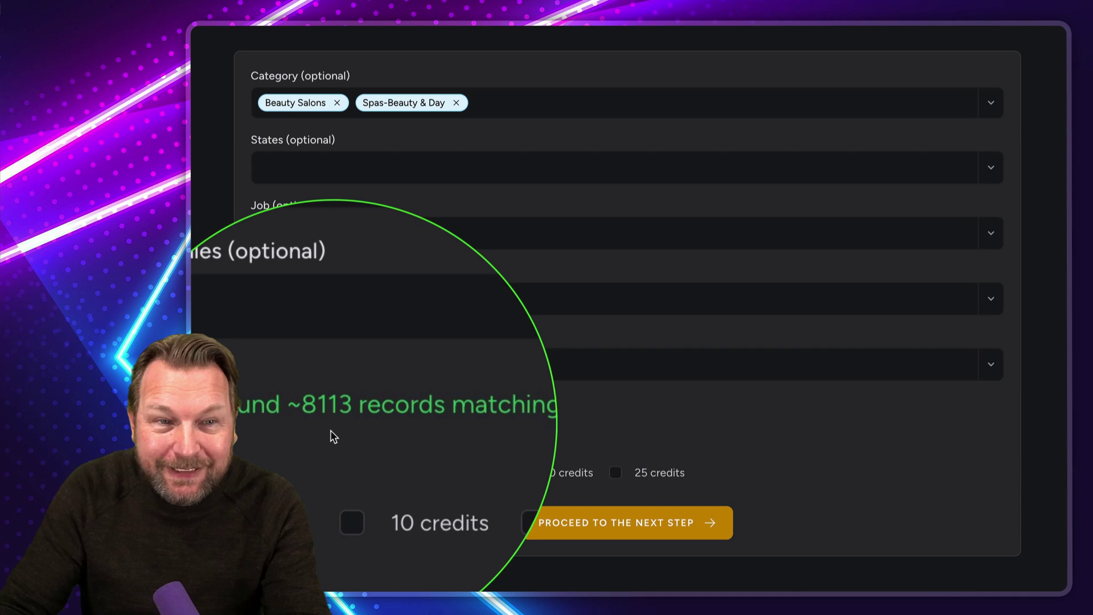
pyautogui.click(390, 171)
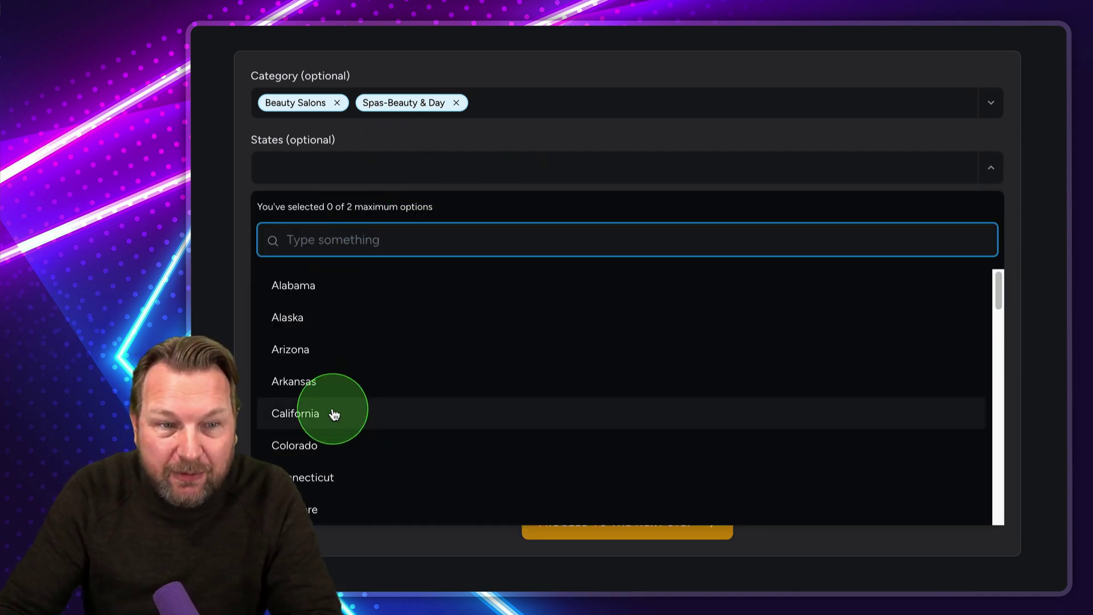
pyautogui.scroll(-2, 366, 340)
pyautogui.scroll(-2, 366, 338)
pyautogui.scroll(5, 367, 329)
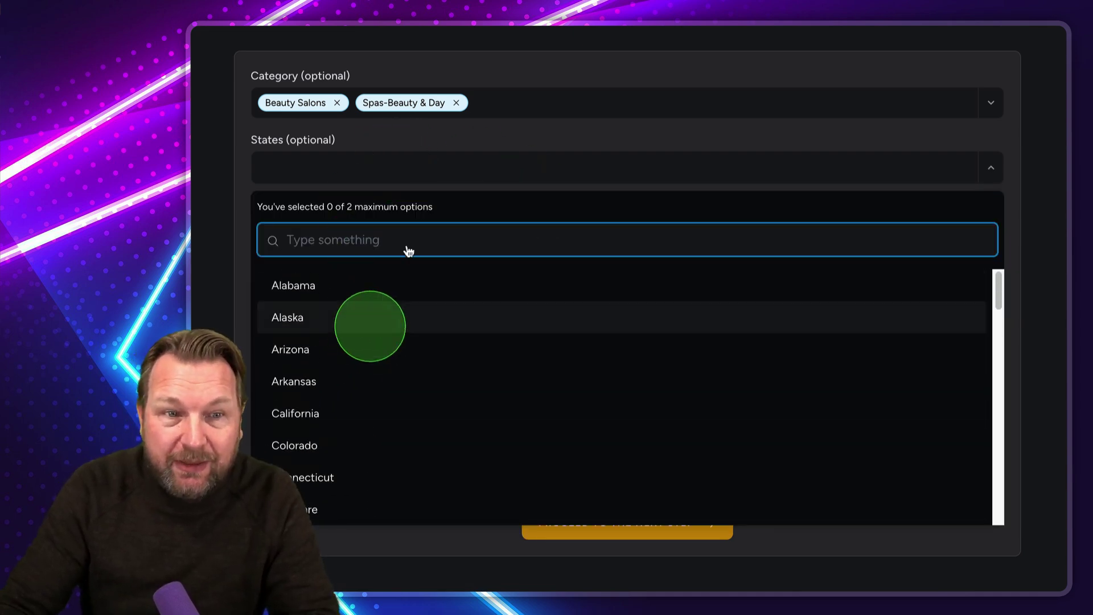
pyautogui.click(437, 181)
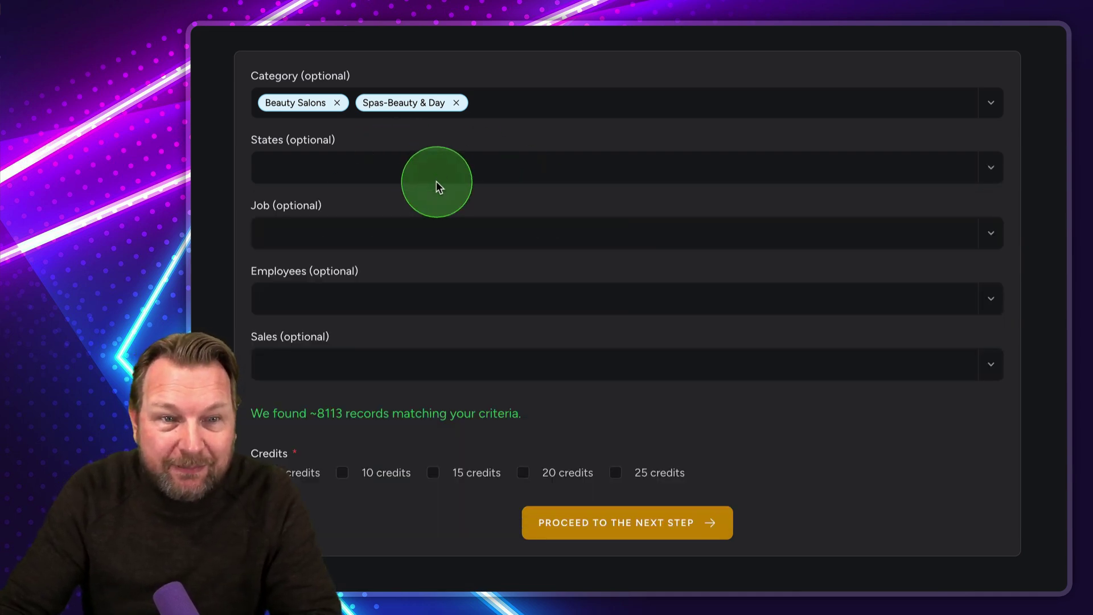
pyautogui.click(303, 300)
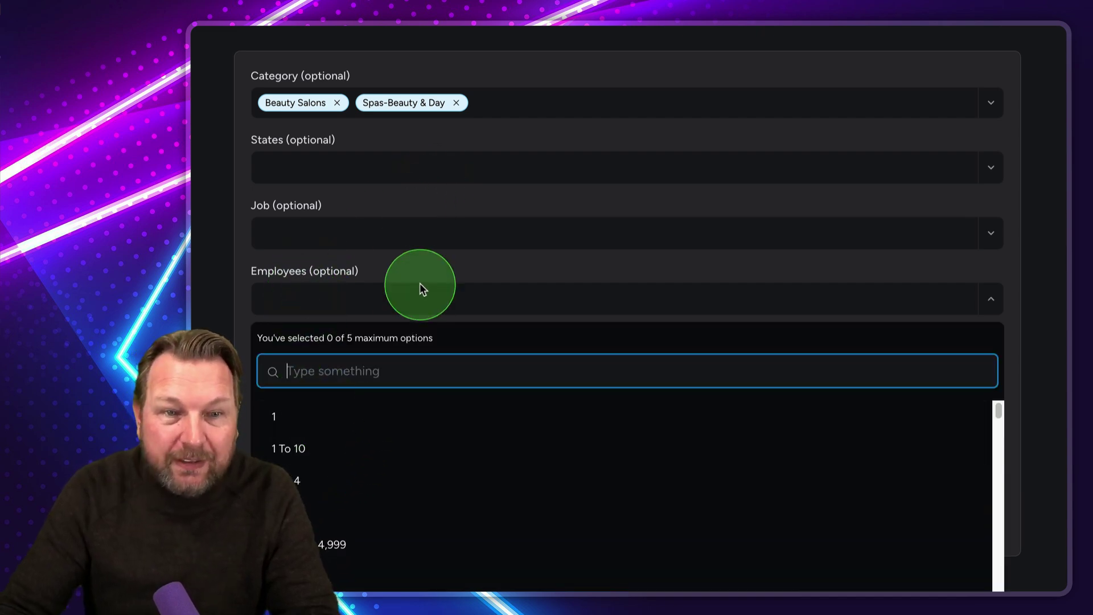
pyautogui.click(426, 267)
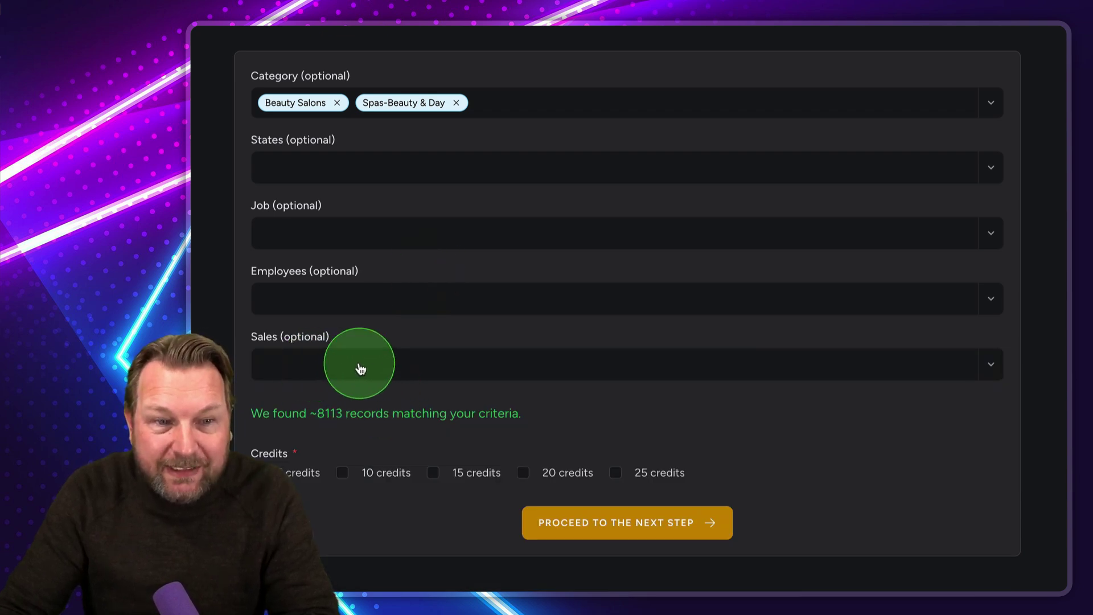
pyautogui.click(361, 368)
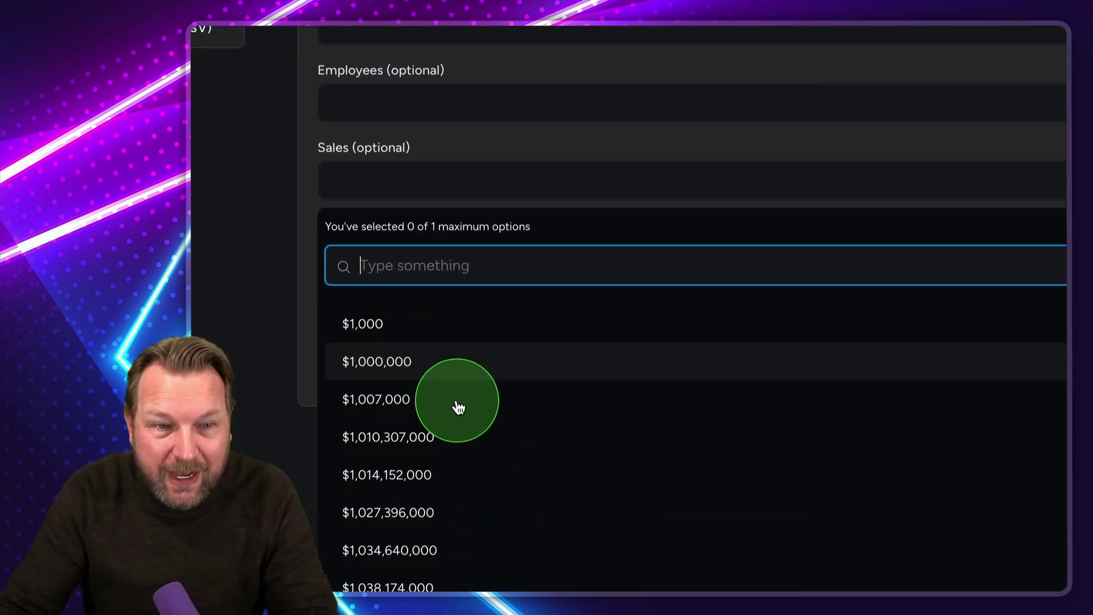
pyautogui.scroll(-3, 466, 394)
pyautogui.scroll(-2, 469, 383)
pyautogui.scroll(-2, 469, 384)
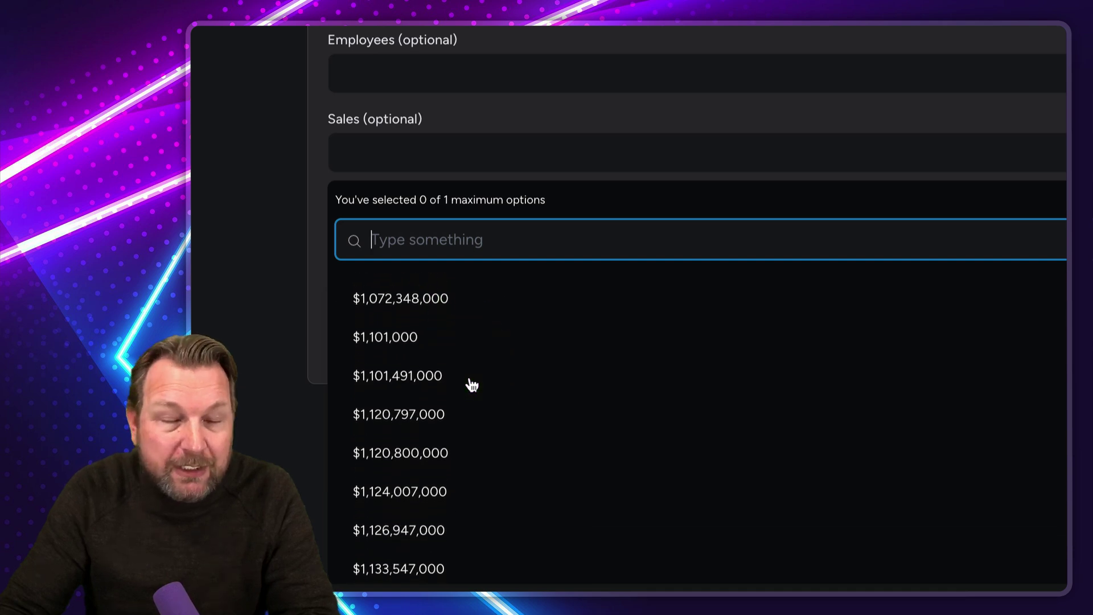
pyautogui.scroll(5, 475, 375)
pyautogui.click(553, 114)
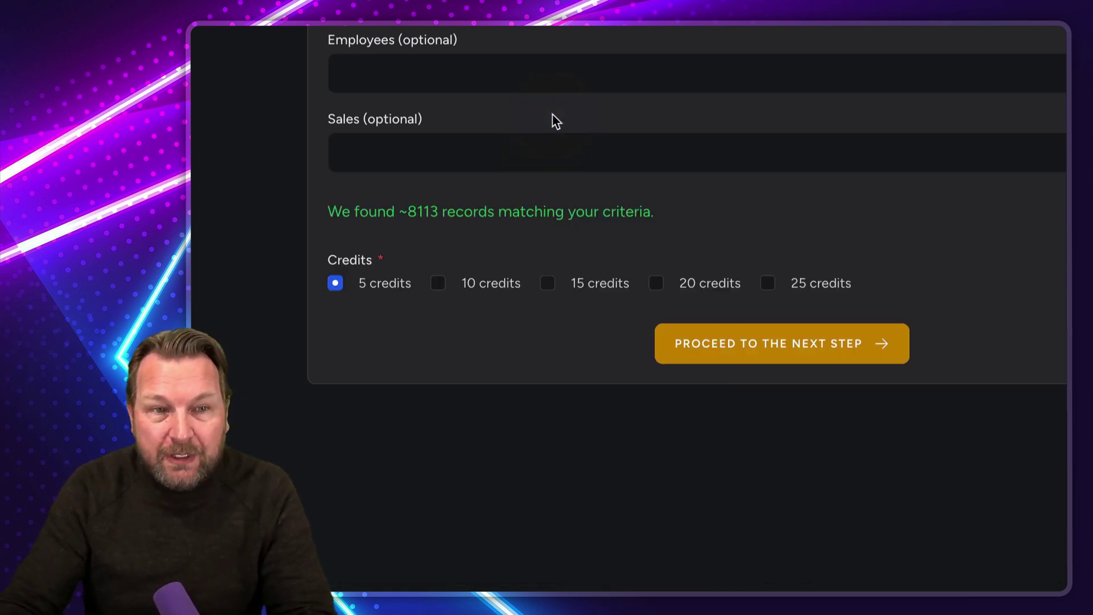
pyautogui.click(591, 66)
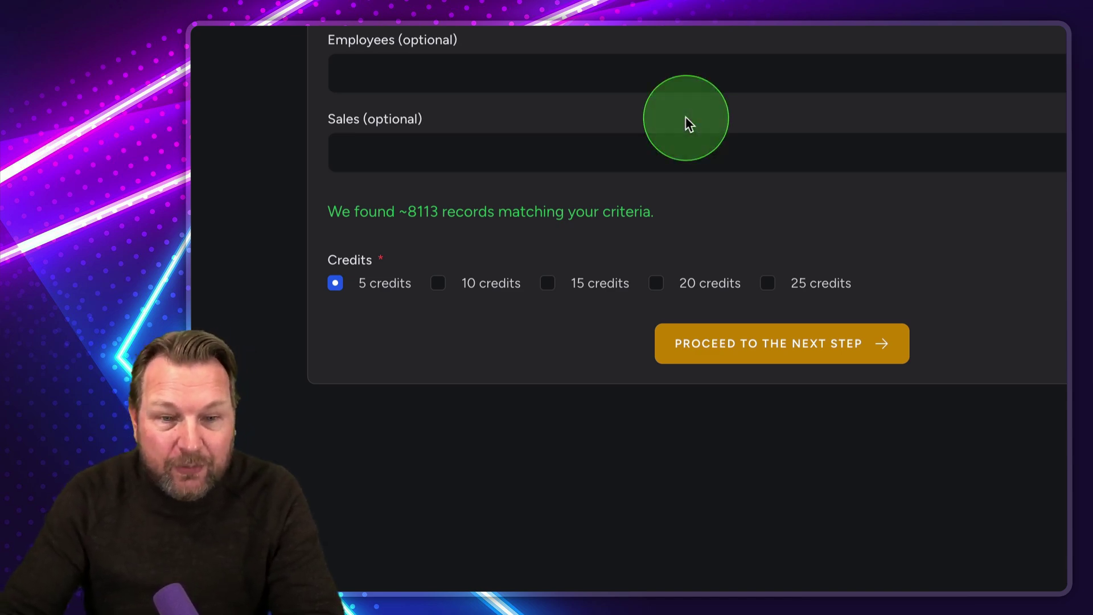
# Generate five salon and spa leads using 5 credits.
pyautogui.click(373, 307)
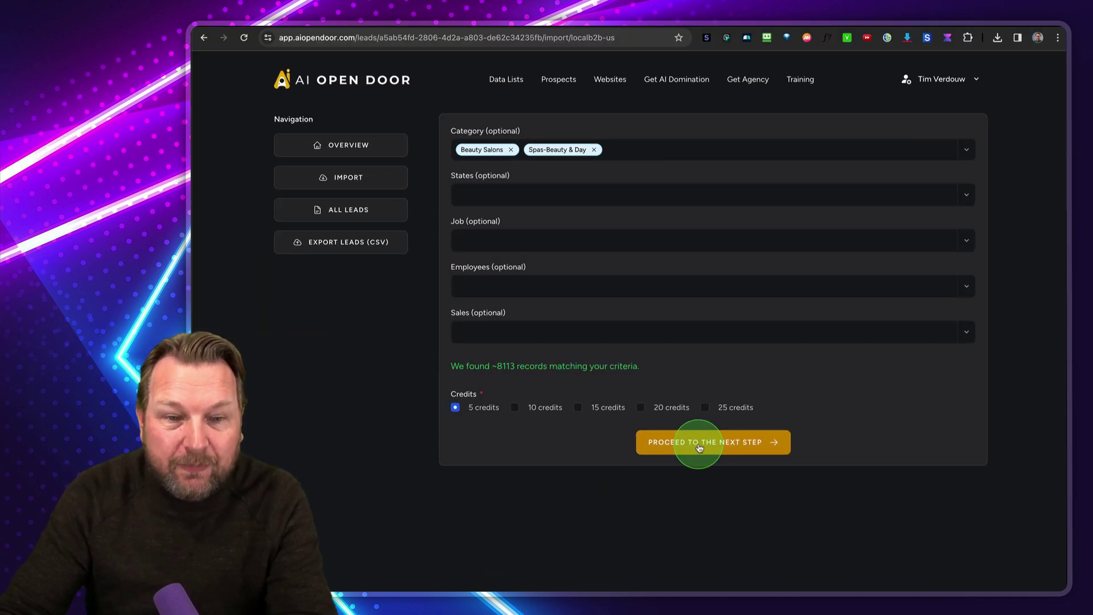
pyautogui.click(698, 444)
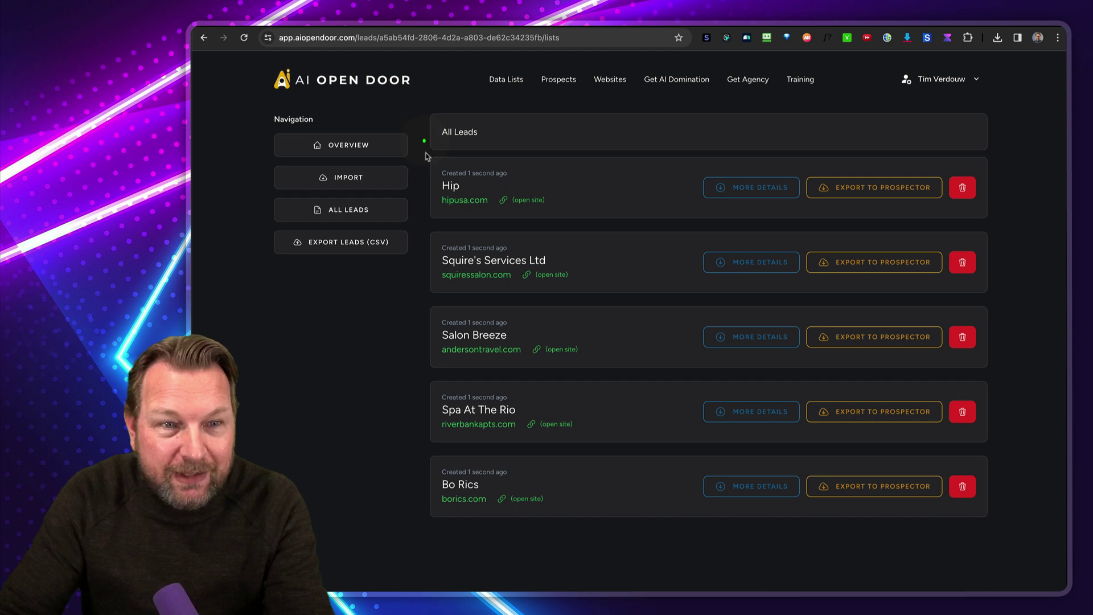
pyautogui.moveTo(423, 140); pyautogui.dragTo(656, 551)
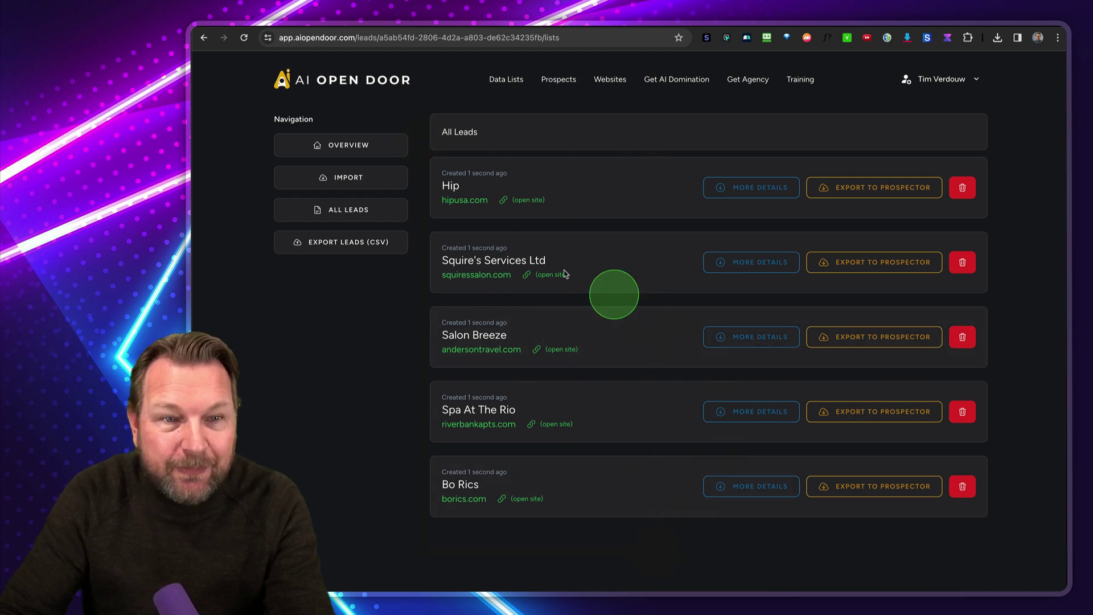
pyautogui.hotkey('ctrl', 'shift', 'm')
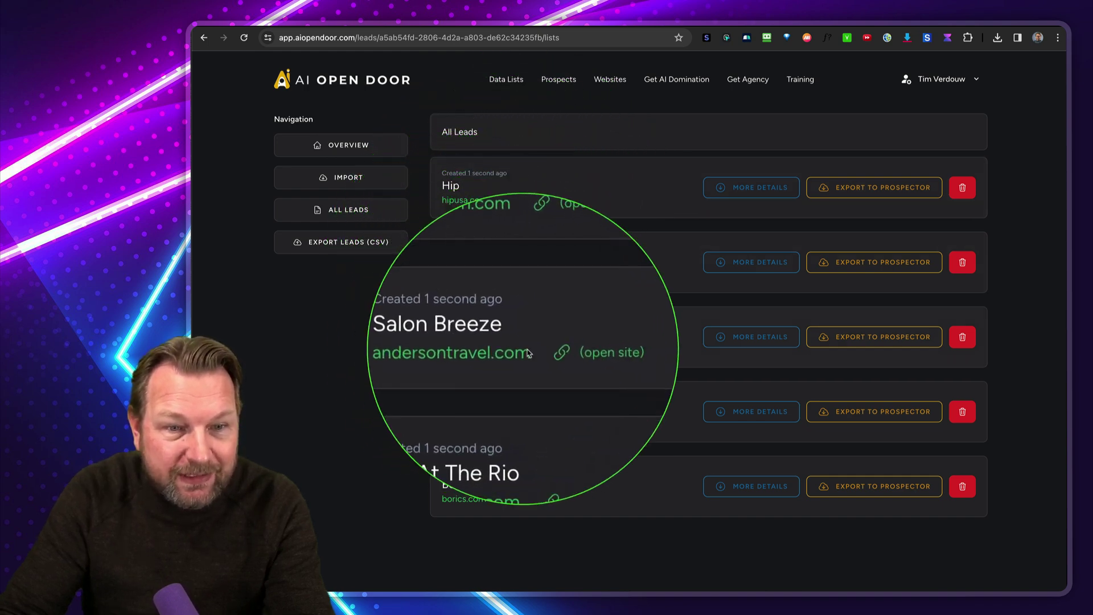
pyautogui.hotkey('ctrl', 'shift', 'm')
pyautogui.click(577, 357)
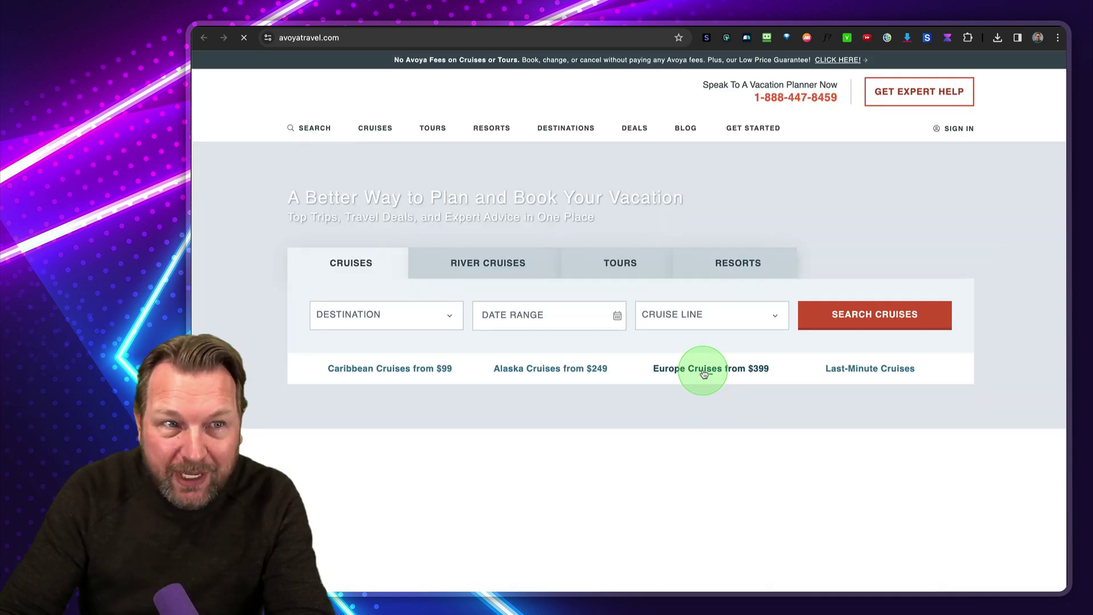
pyautogui.scroll(-1, 737, 378)
pyautogui.scroll(-3, 737, 377)
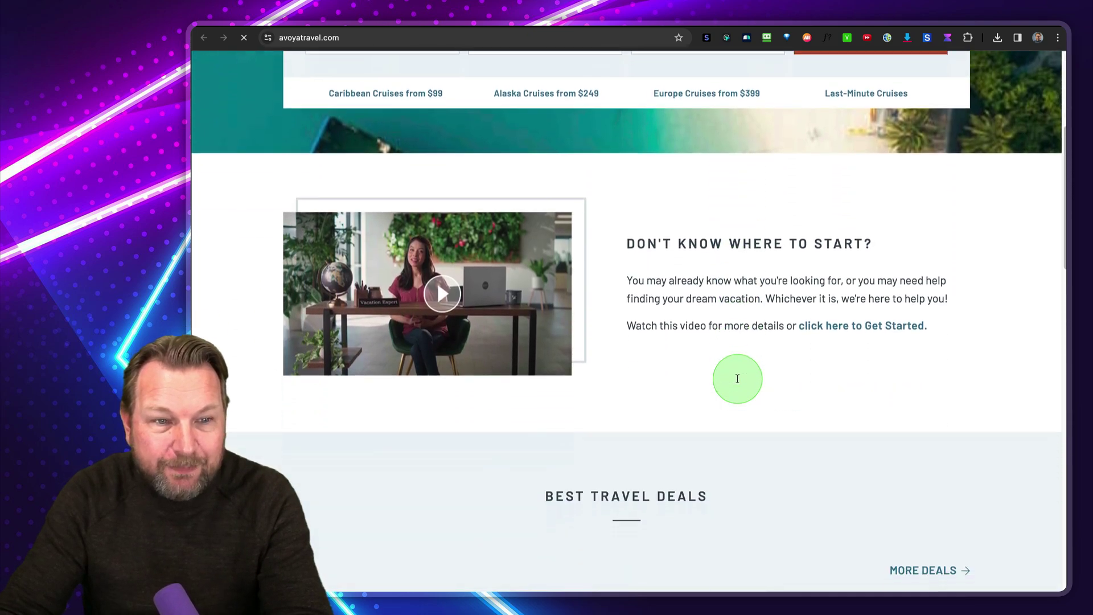
pyautogui.scroll(-1, 737, 377)
pyautogui.scroll(-2, 737, 378)
pyautogui.scroll(-1, 737, 381)
pyautogui.scroll(-1, 709, 325)
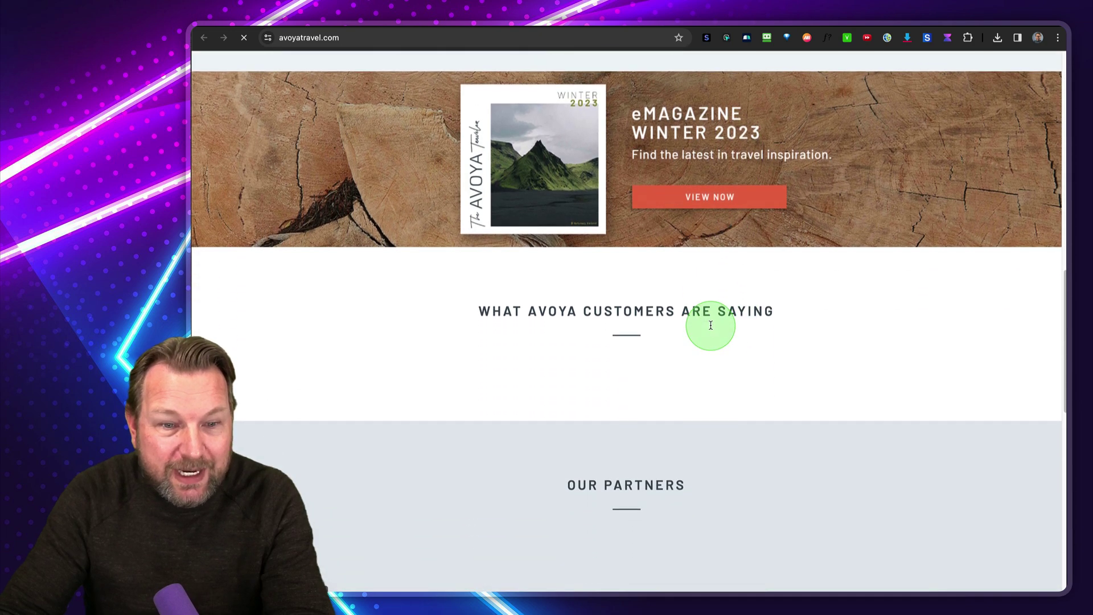
pyautogui.scroll(-2, 710, 325)
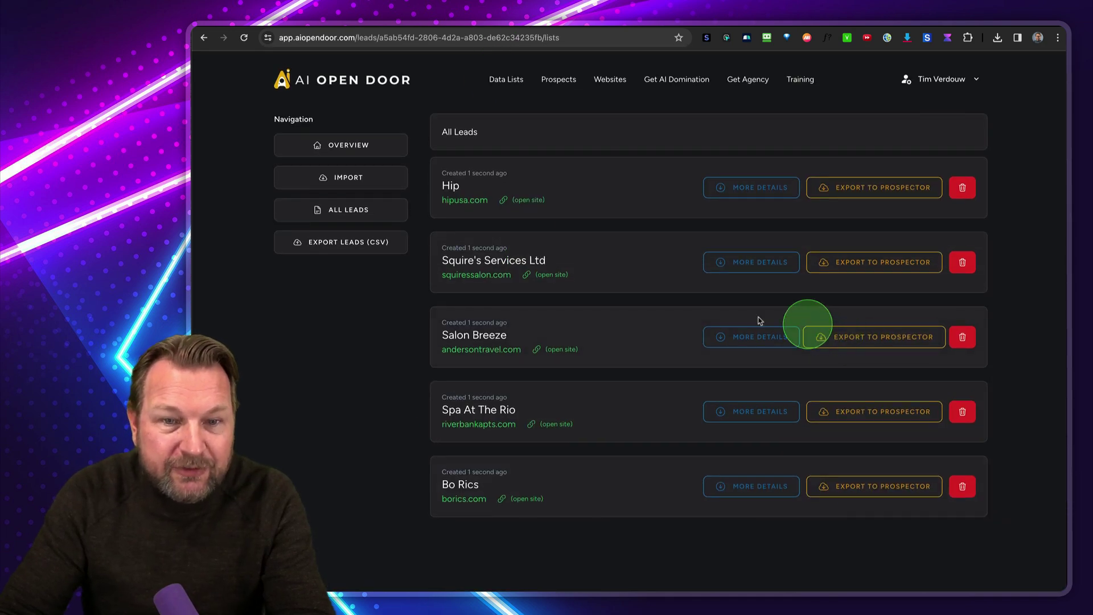
# Expand the More Details views for Salon Breeze and Spa At The Rio.
pyautogui.click(740, 336)
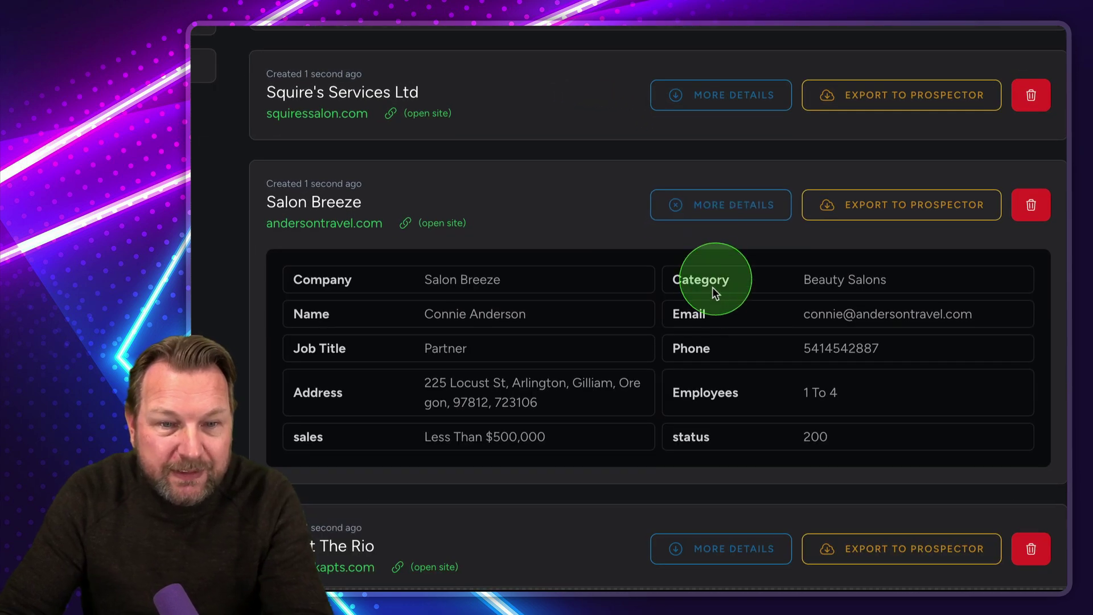
pyautogui.scroll(-2, 712, 288)
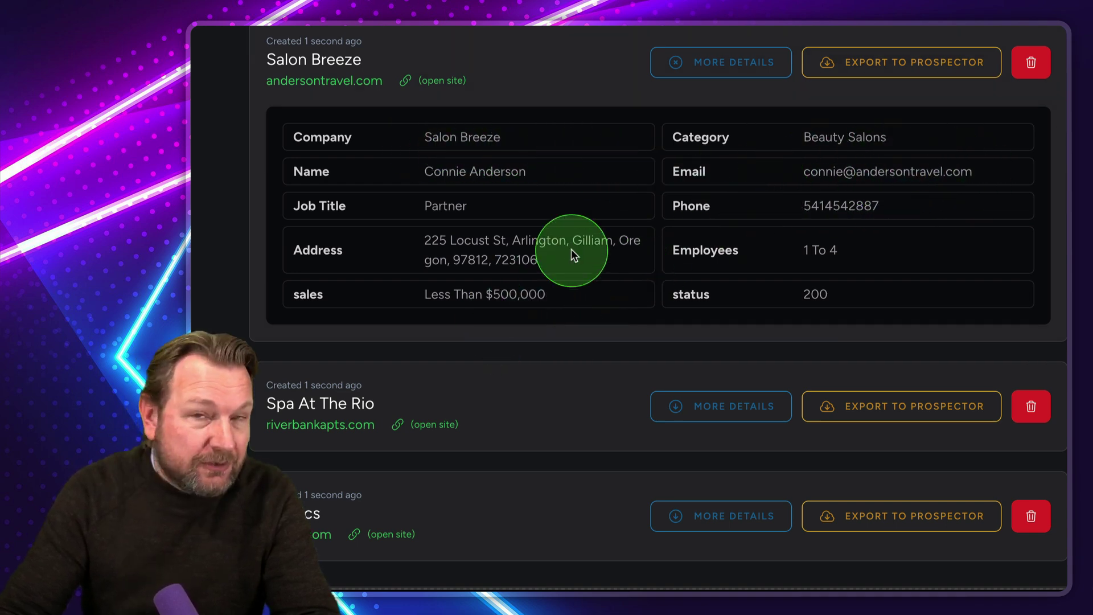
pyautogui.scroll(-1, 487, 416)
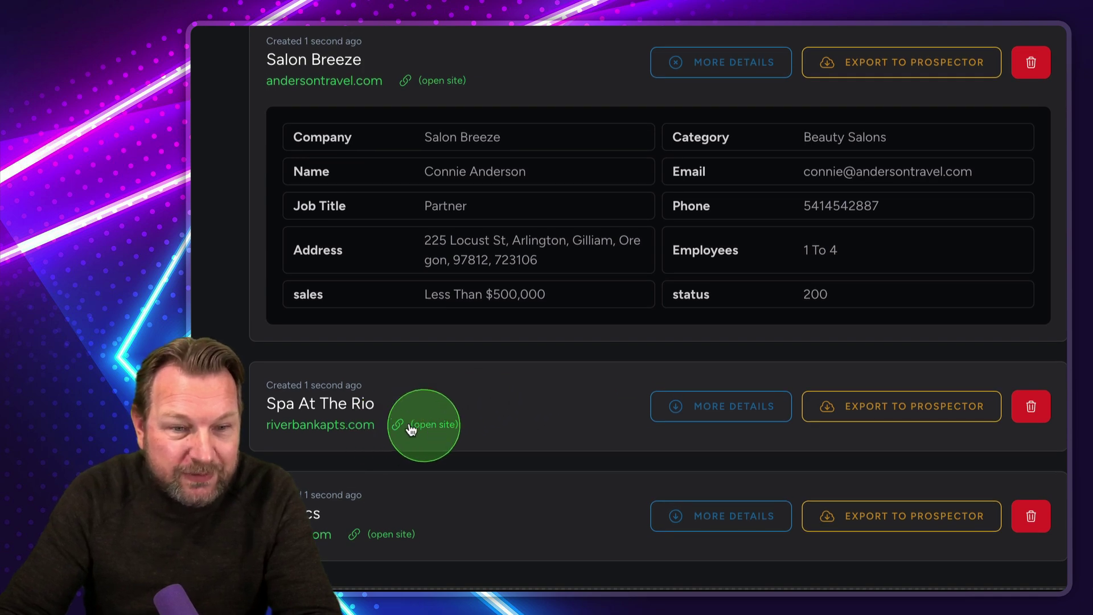
pyautogui.click(717, 406)
pyautogui.scroll(-3, 717, 405)
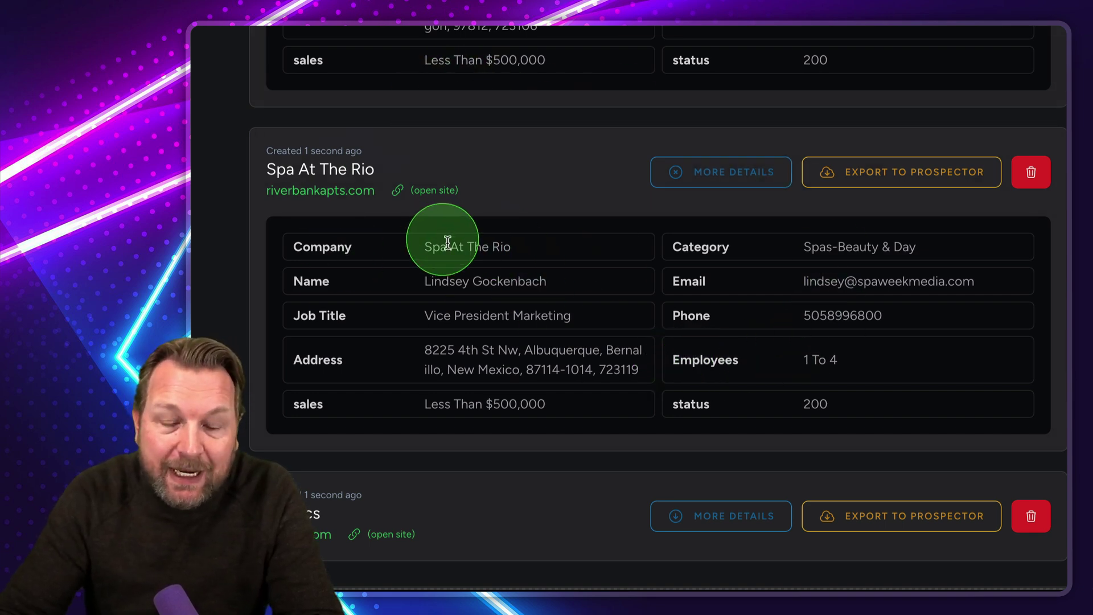
pyautogui.click(893, 176)
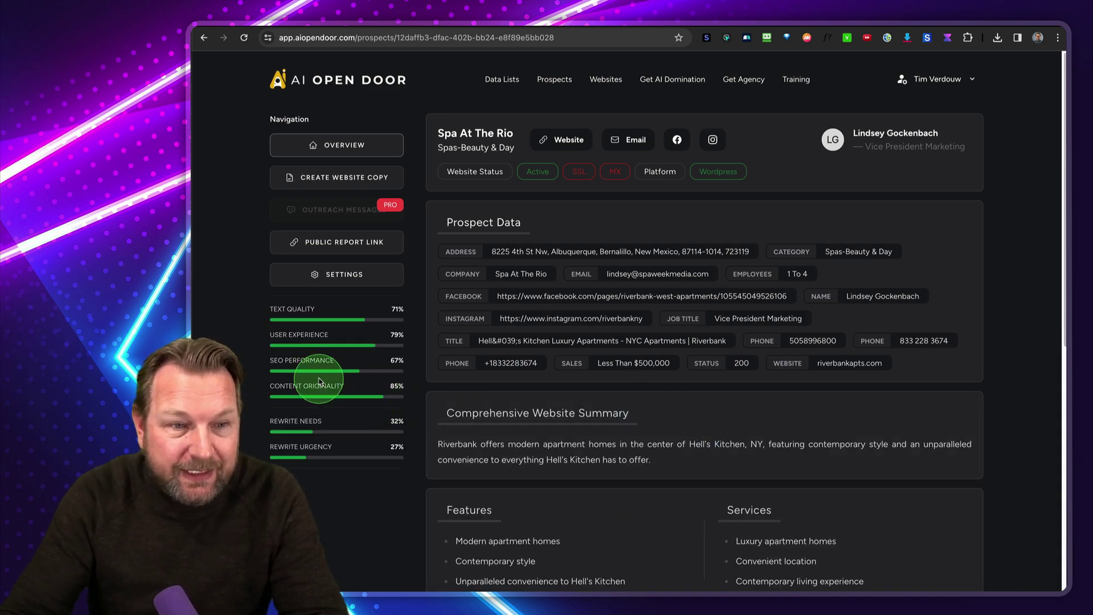
pyautogui.scroll(-3, 325, 376)
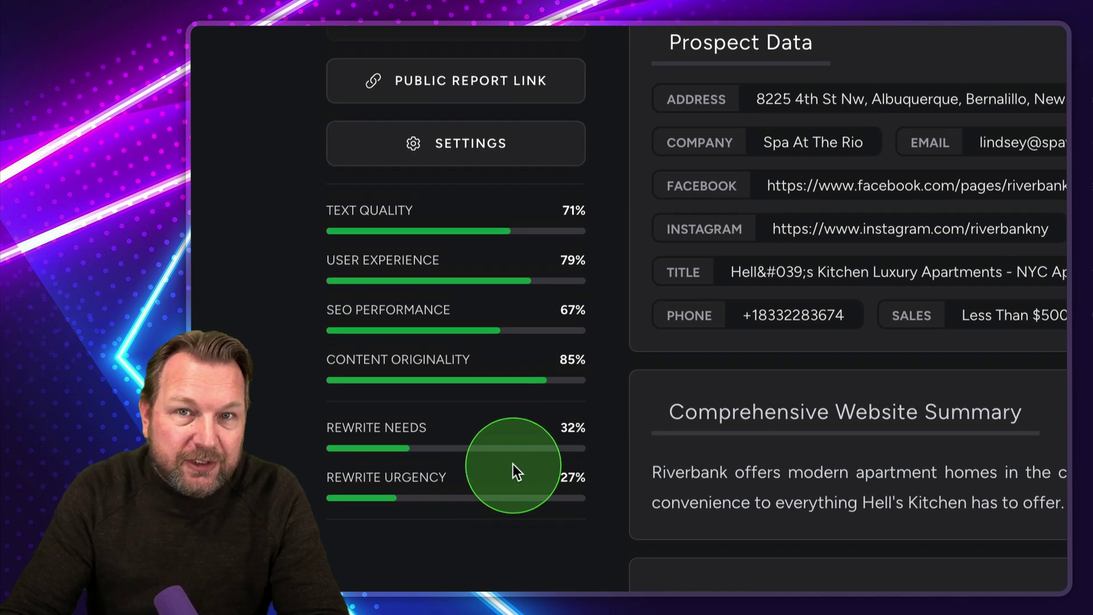
pyautogui.scroll(-2, 512, 470)
pyautogui.scroll(-3, 514, 470)
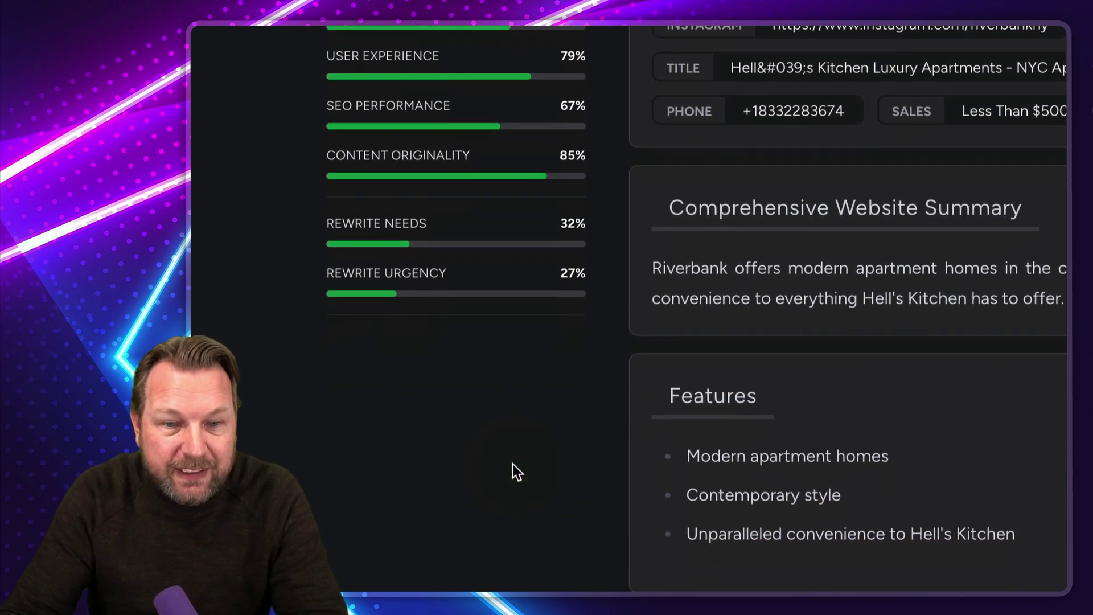
pyautogui.scroll(-3, 513, 469)
pyautogui.scroll(-3, 513, 469)
pyautogui.scroll(-1, 513, 470)
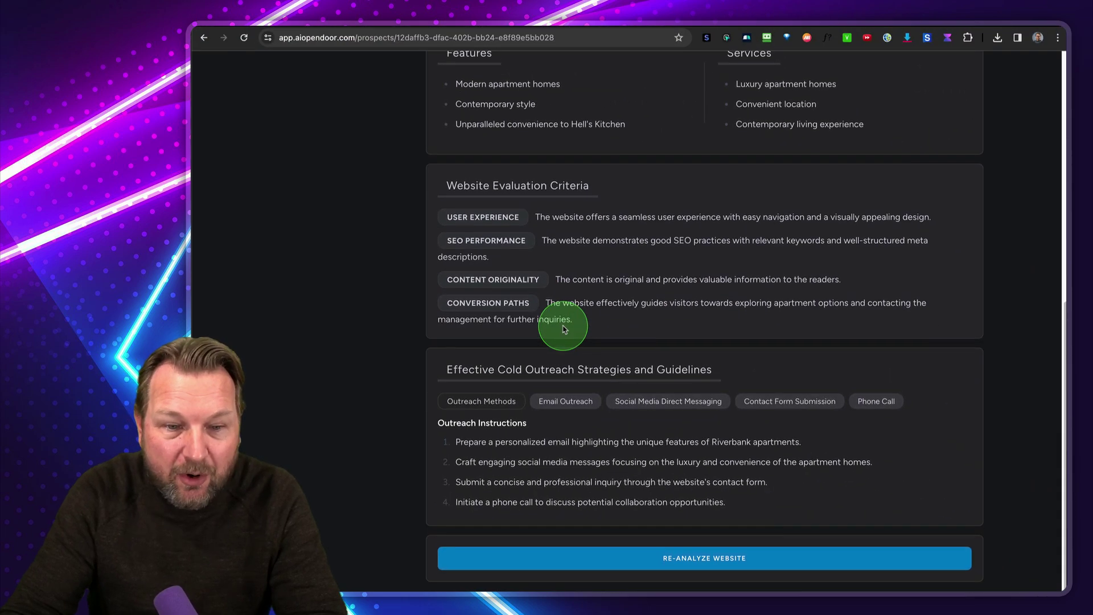
pyautogui.scroll(1, 562, 325)
pyautogui.scroll(2, 563, 327)
pyautogui.scroll(1, 563, 329)
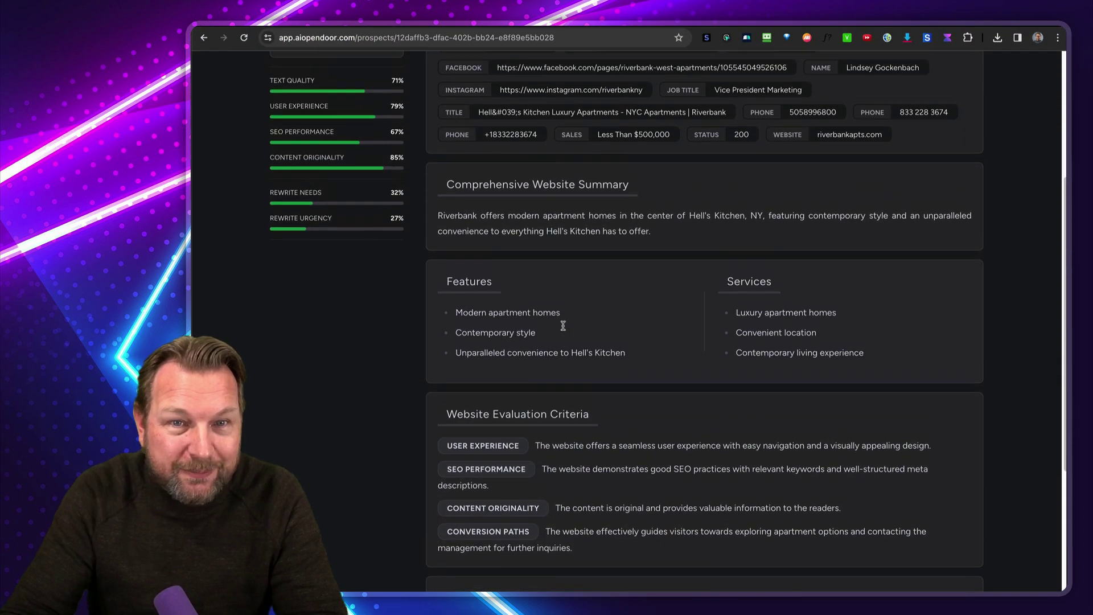
pyautogui.scroll(2, 563, 328)
pyautogui.scroll(1, 563, 329)
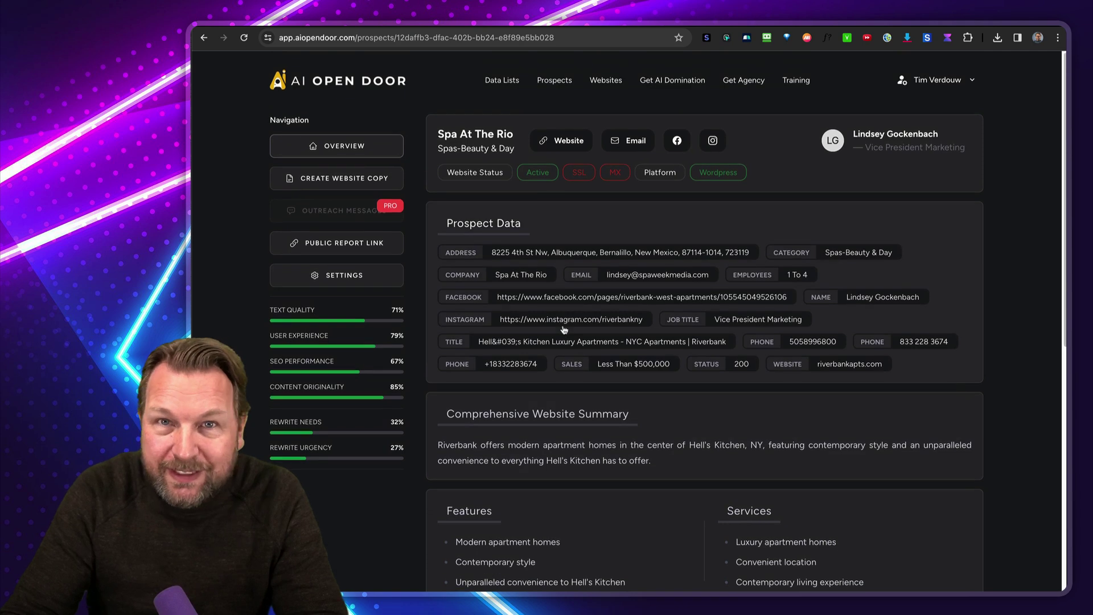
pyautogui.click(580, 329)
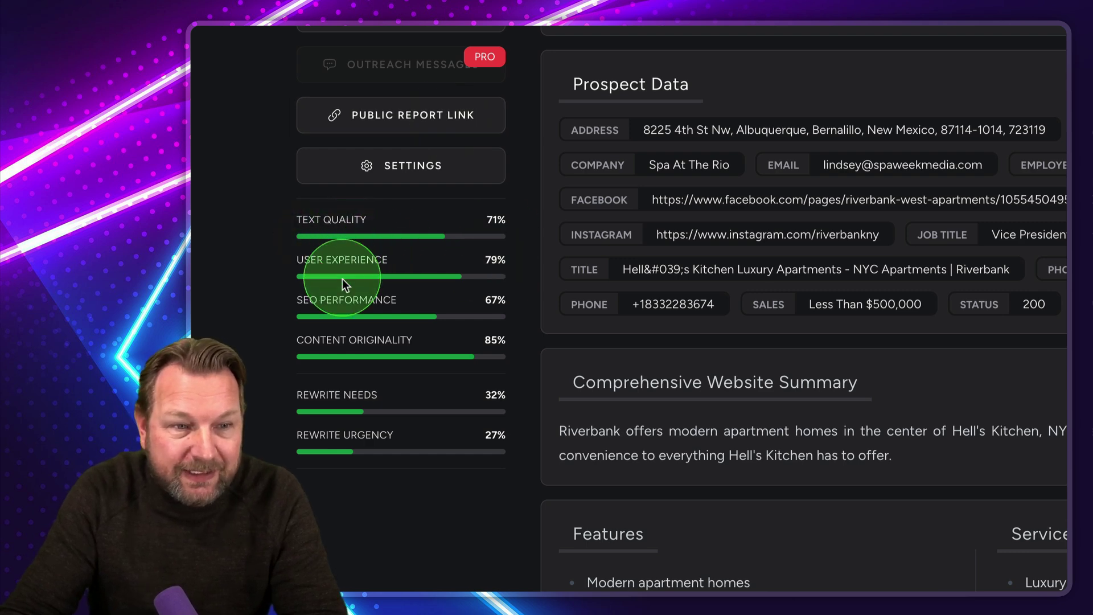
# Generate Spa At The Rio's public report and review the riverbankapts.com assessment scores.
pyautogui.click(398, 121)
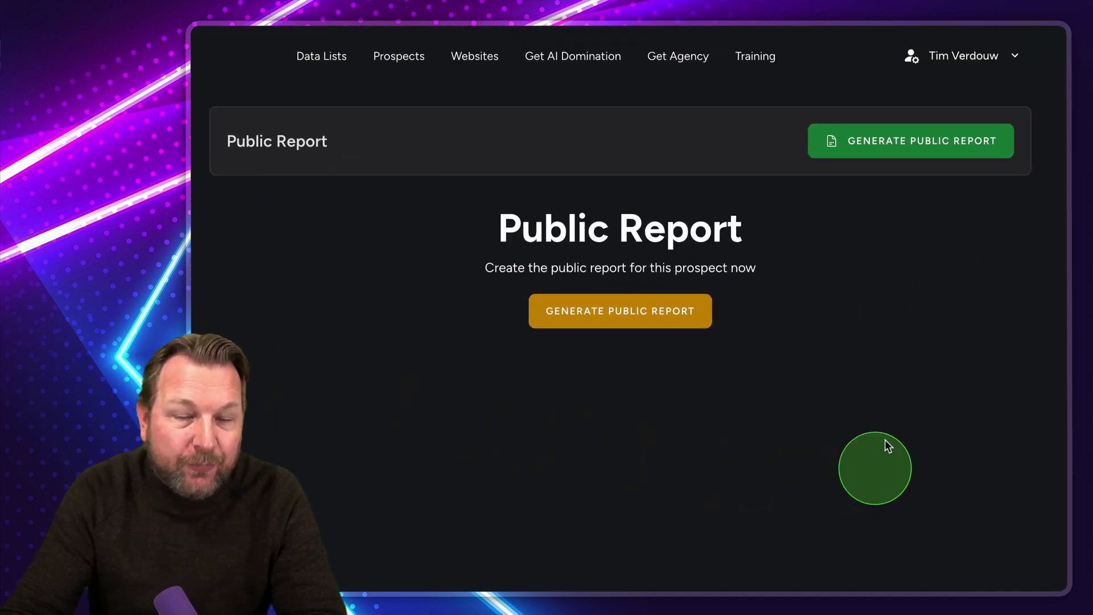
pyautogui.click(646, 320)
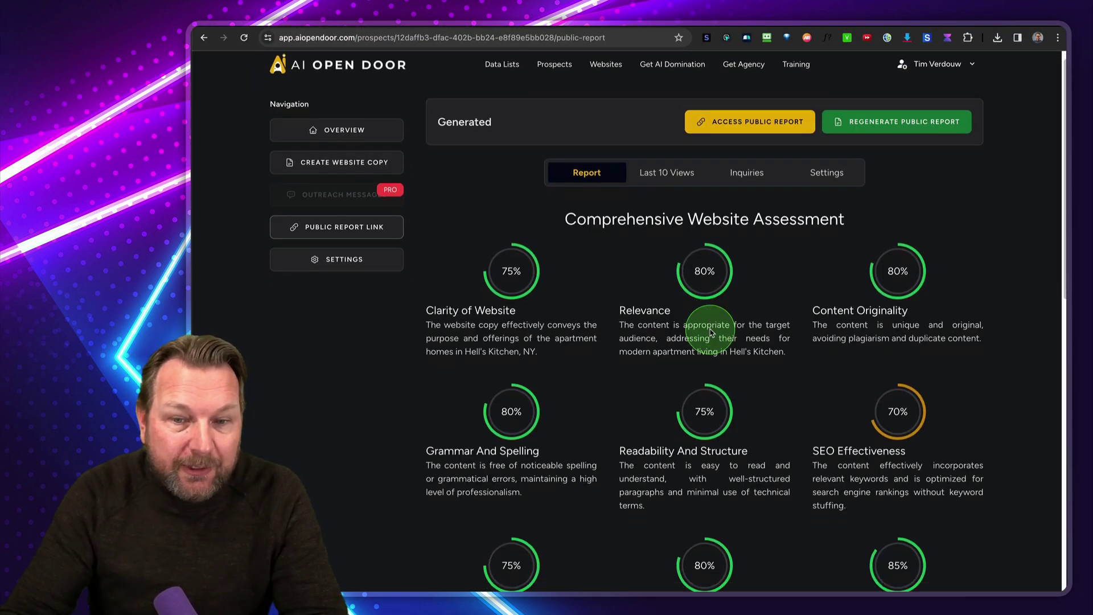
pyautogui.scroll(-3, 769, 359)
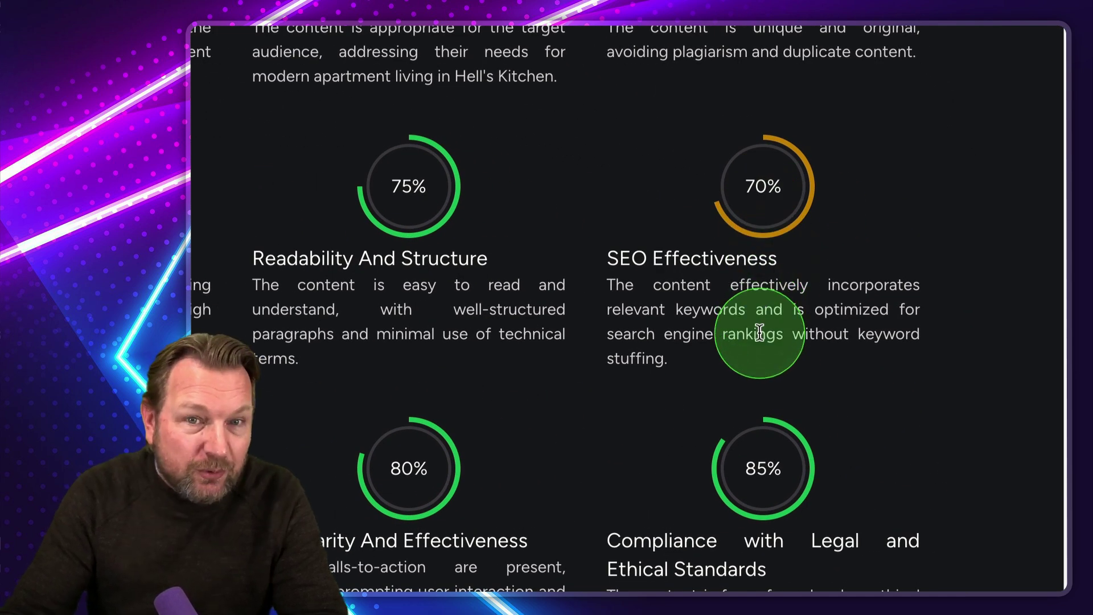
pyautogui.scroll(-3, 759, 333)
pyautogui.scroll(-2, 759, 333)
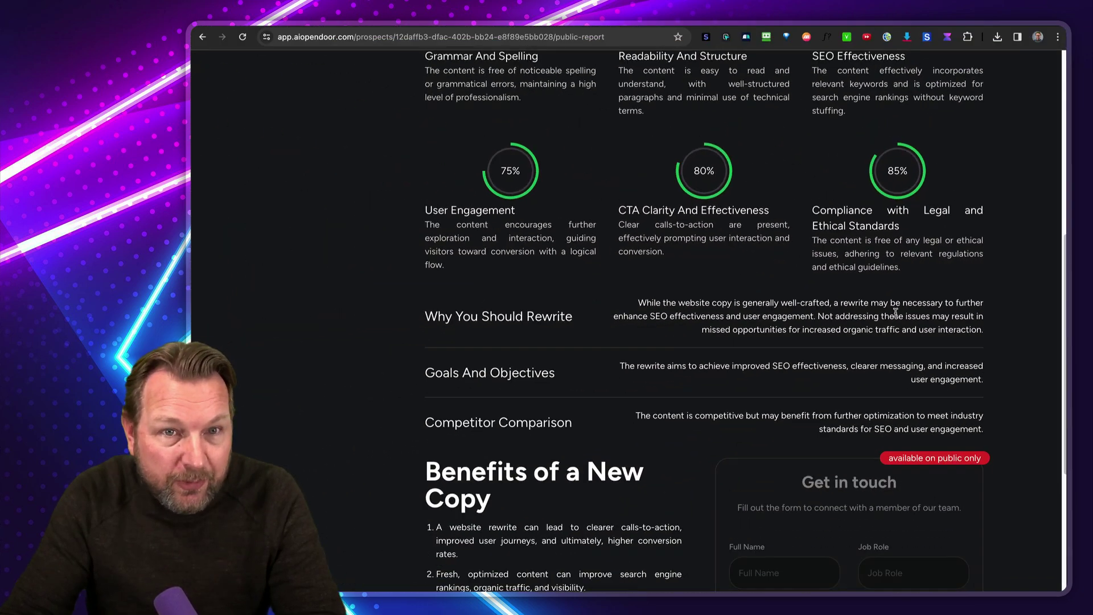
pyautogui.scroll(-1, 895, 314)
pyautogui.scroll(3, 894, 313)
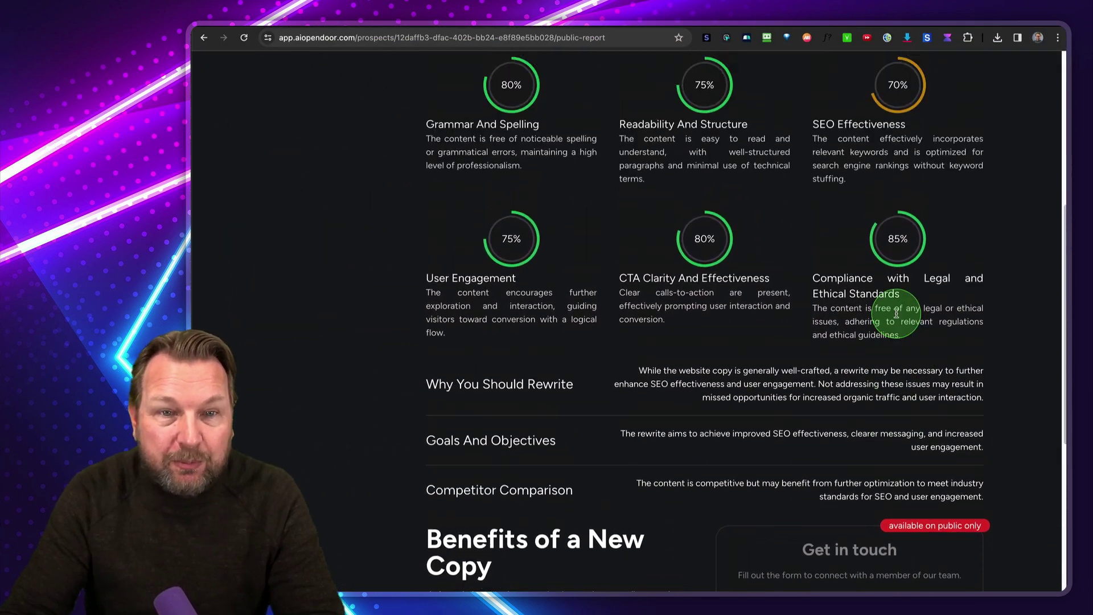
pyautogui.scroll(-1, 737, 344)
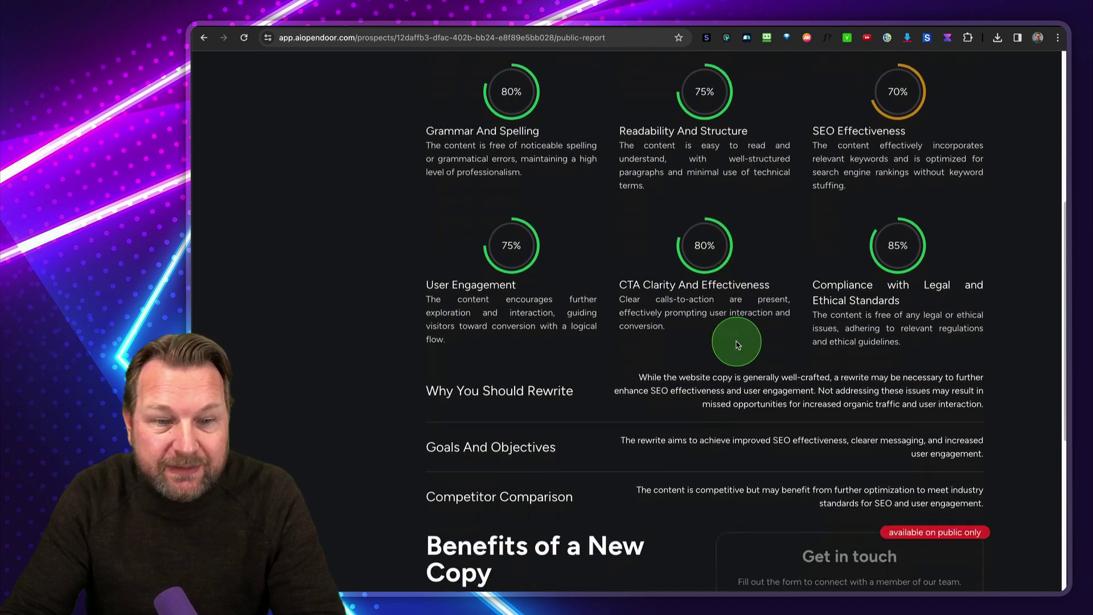
pyautogui.scroll(-2, 736, 340)
pyautogui.scroll(-2, 736, 335)
pyautogui.scroll(-2, 734, 328)
pyautogui.hotkey('ctrl', 'w')
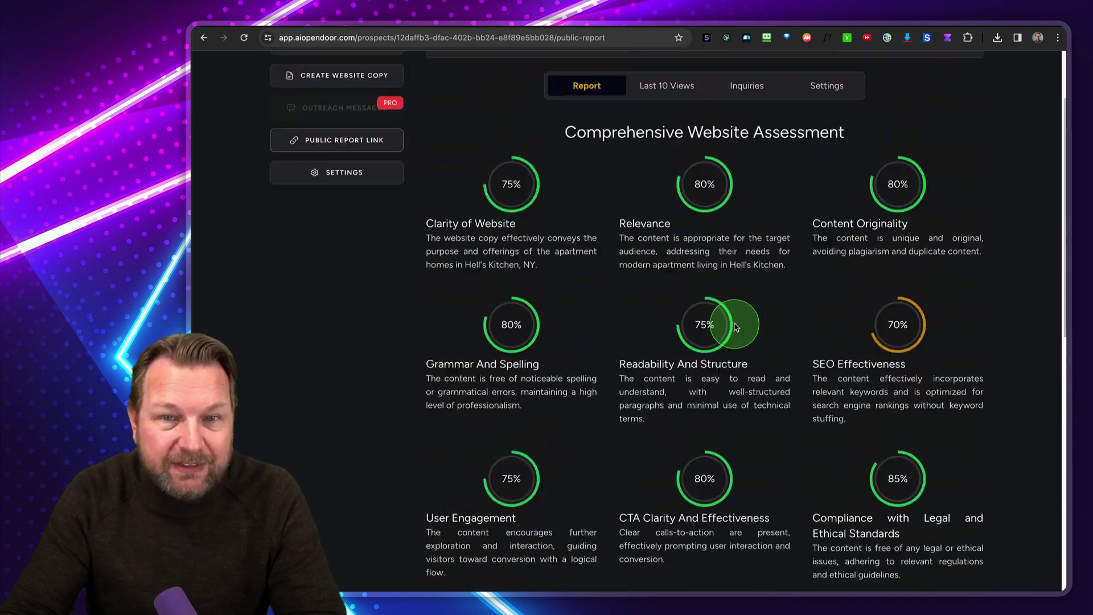
pyautogui.scroll(2, 731, 293)
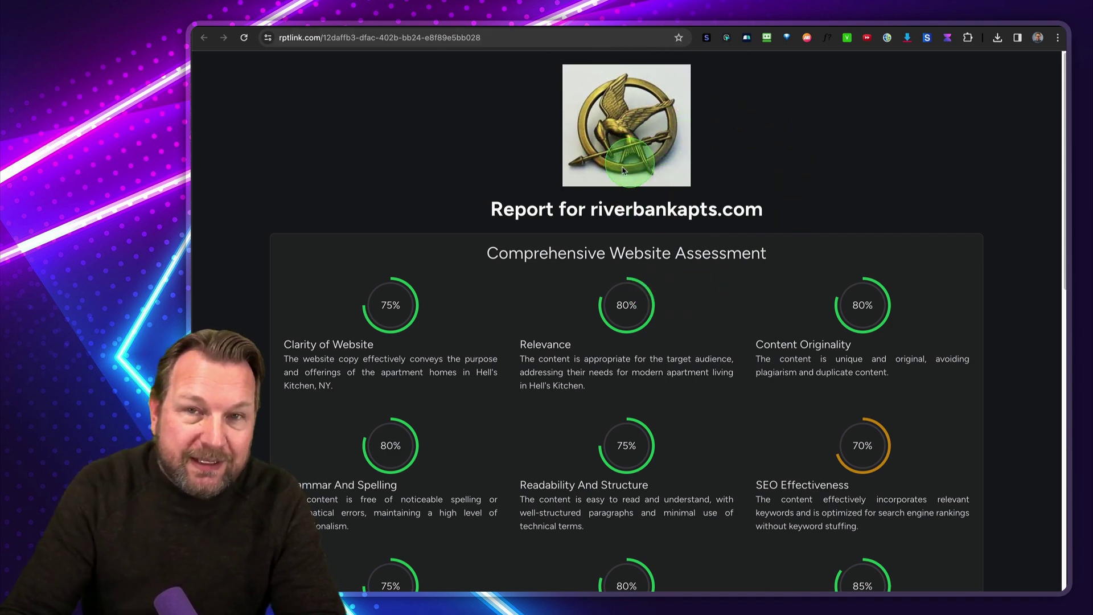
pyautogui.scroll(-2, 598, 251)
pyautogui.scroll(-1, 597, 261)
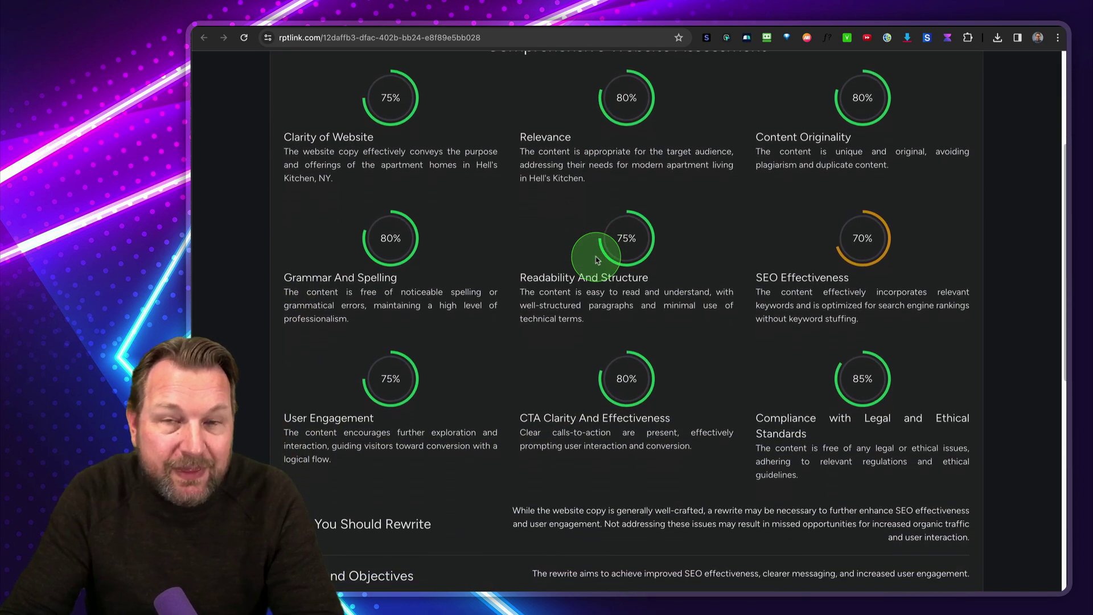
pyautogui.scroll(-1, 597, 258)
pyautogui.scroll(-1, 595, 256)
pyautogui.scroll(-2, 595, 257)
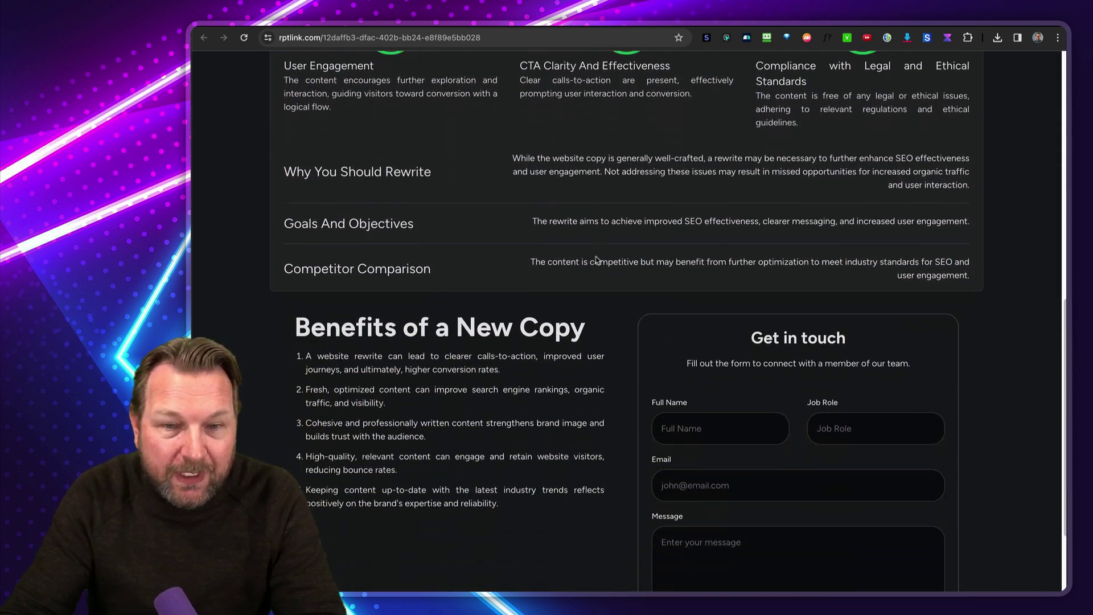
pyautogui.scroll(-1, 712, 366)
pyautogui.scroll(-1, 761, 342)
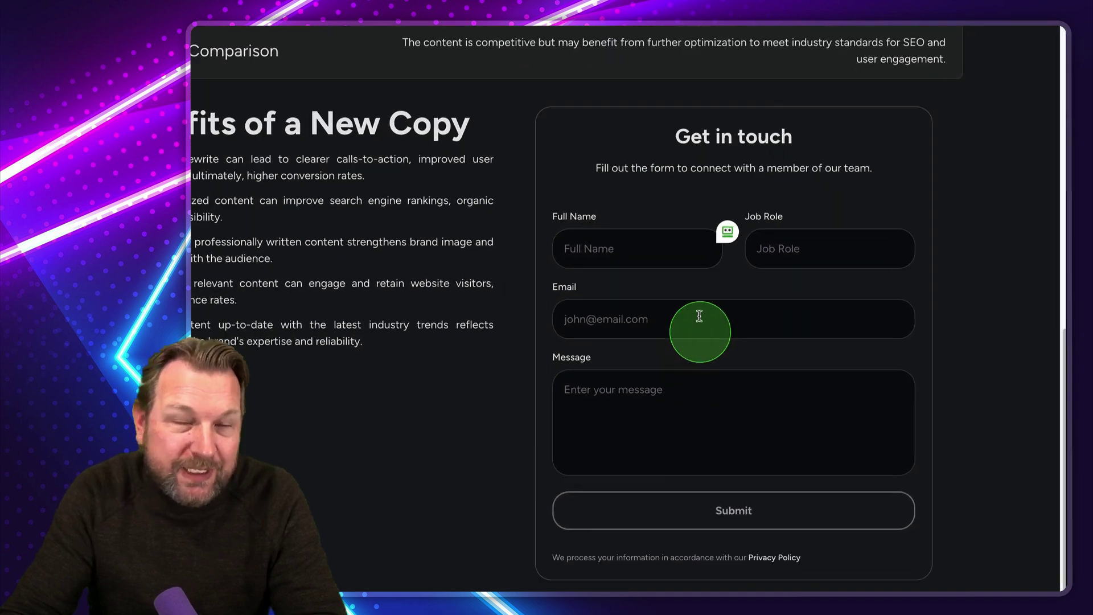
pyautogui.scroll(1, 631, 309)
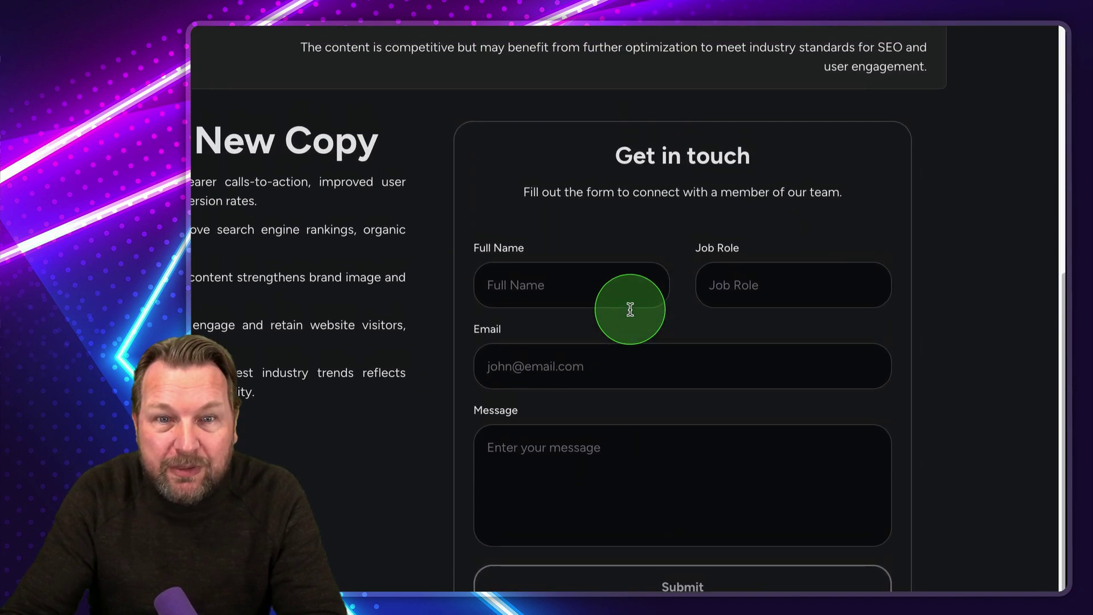
pyautogui.scroll(3, 632, 307)
pyautogui.scroll(3, 632, 308)
pyautogui.scroll(1, 718, 390)
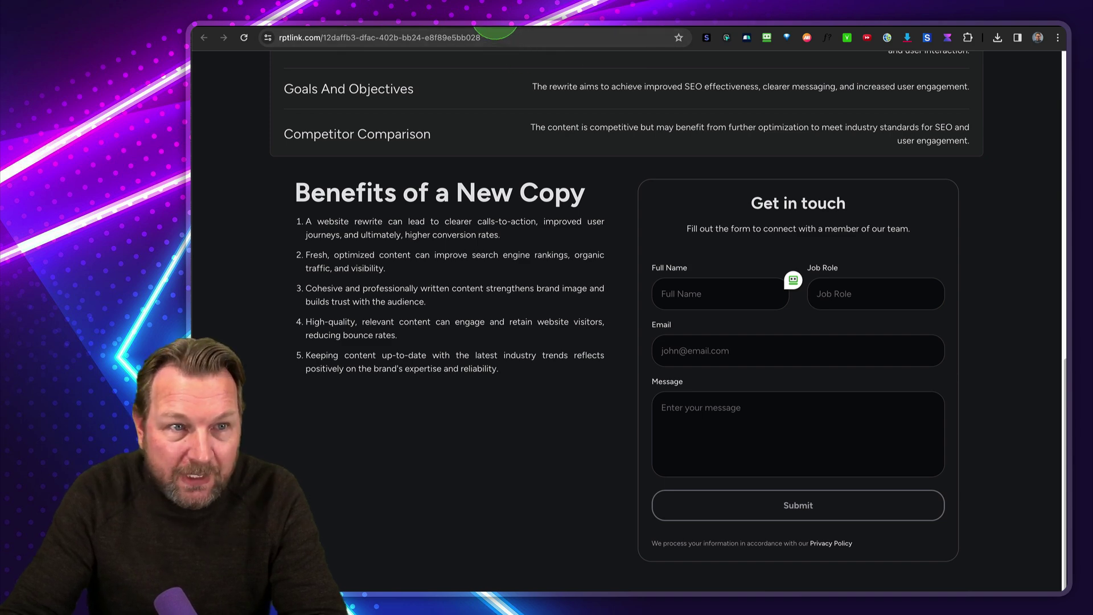
pyautogui.hotkey('ctrl', 'w')
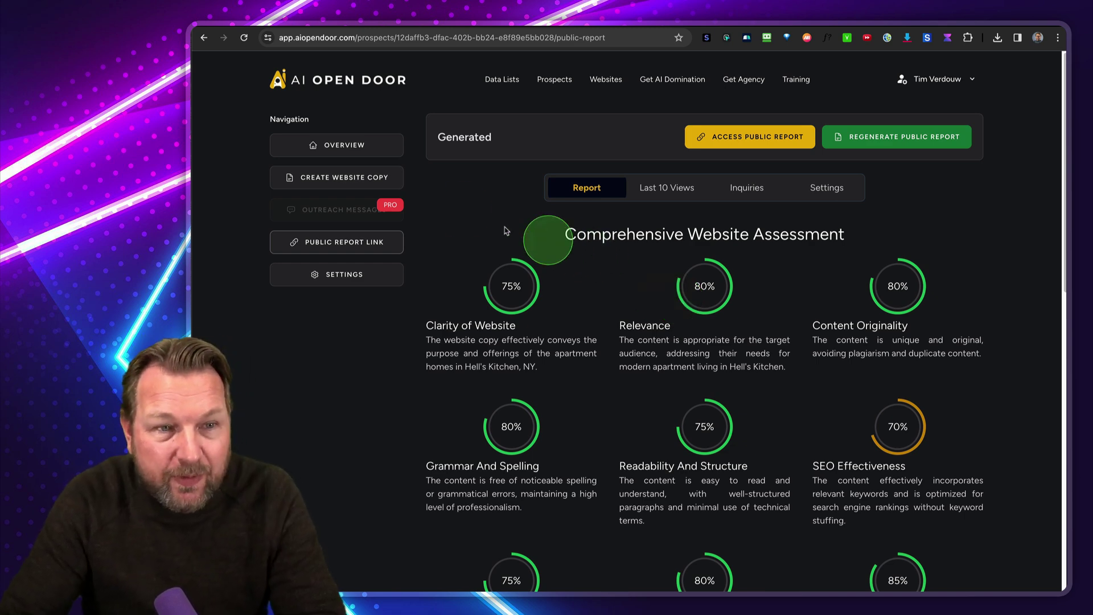
# Create a Spa At The Rio website project with Prospects as the content source.
pyautogui.click(334, 183)
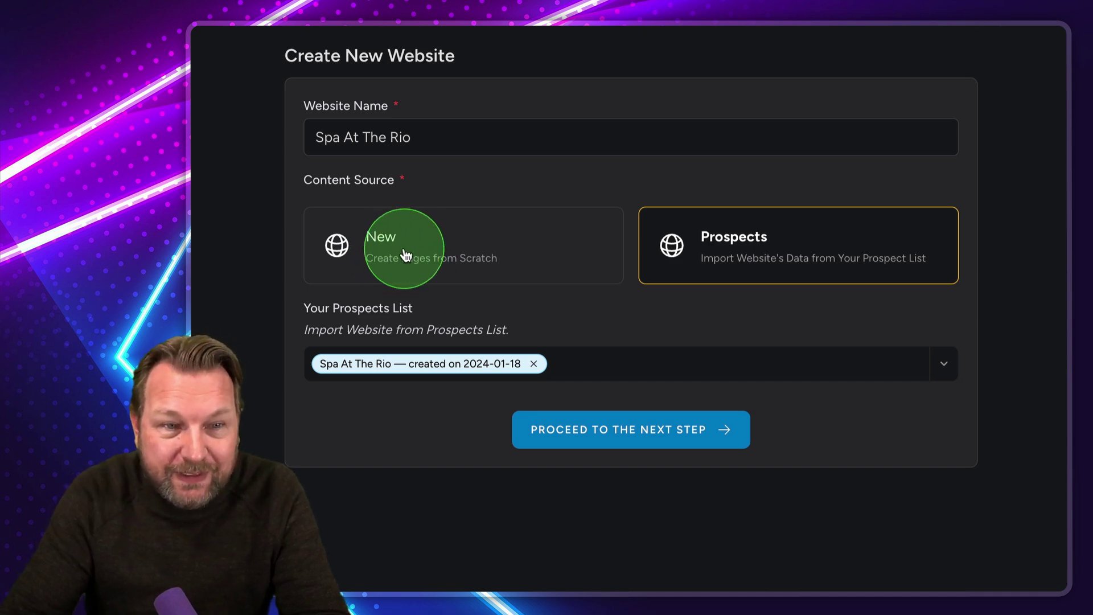
pyautogui.click(706, 431)
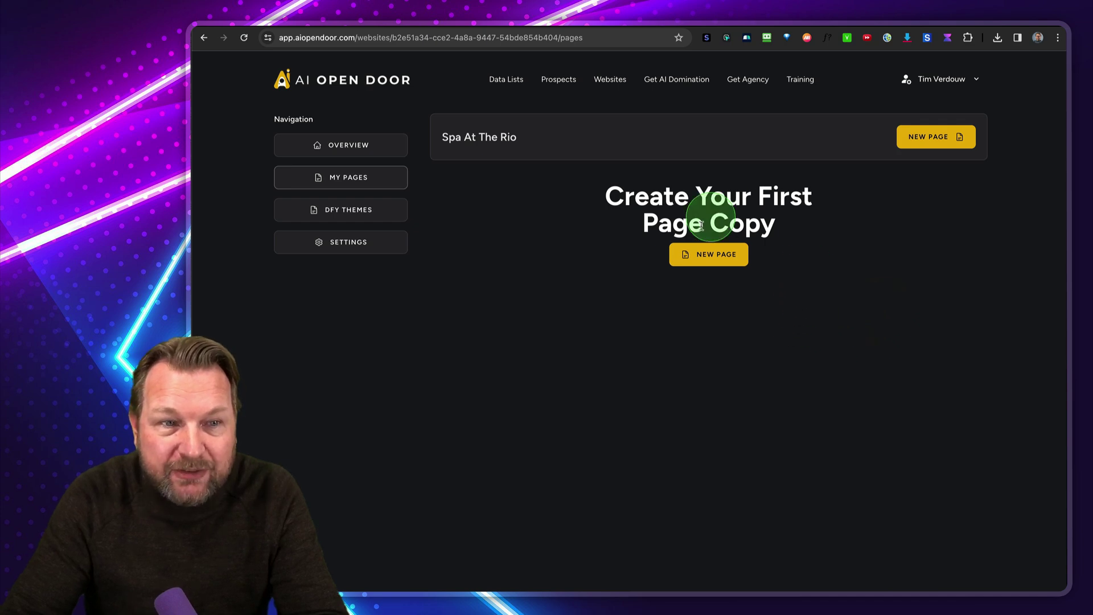
# Request Home Page copy from riverbankapts.com, which fails for lack of website context.
pyautogui.click(709, 255)
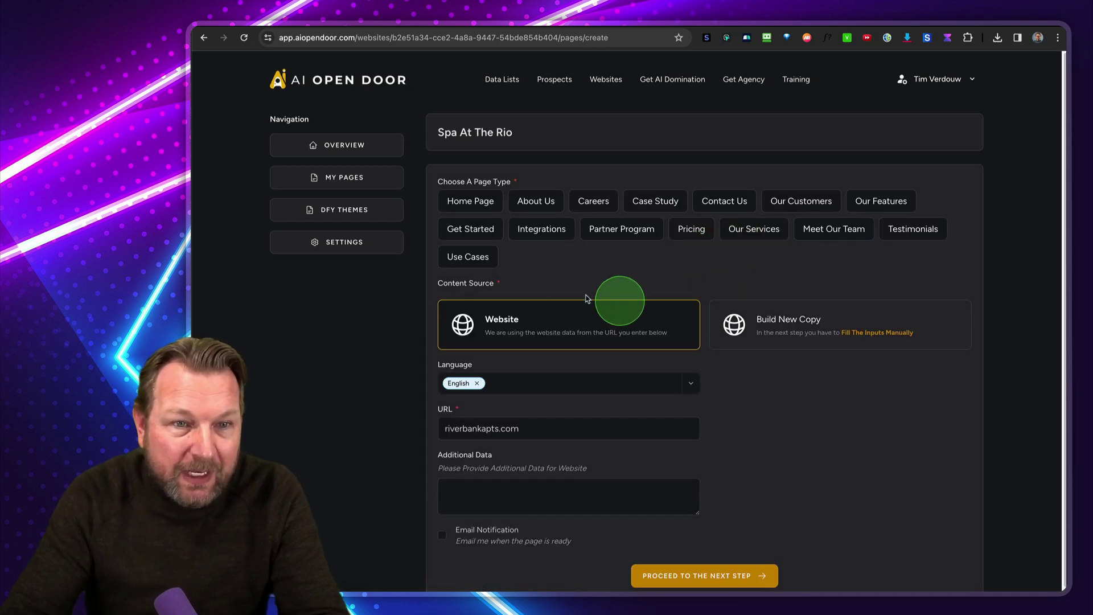
pyautogui.click(471, 201)
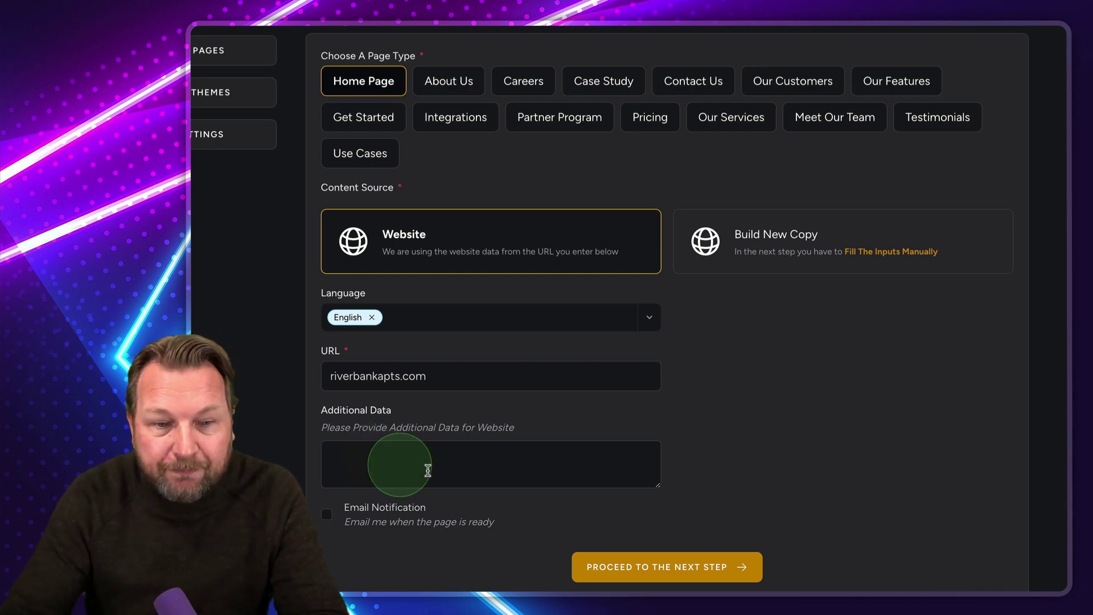
pyautogui.click(658, 573)
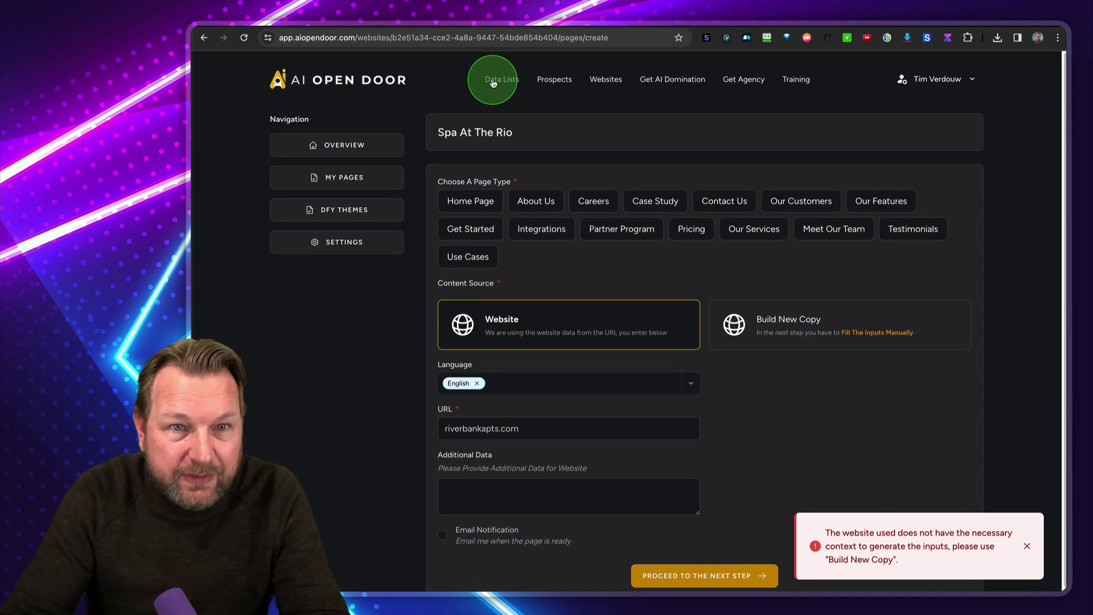
# Open Pr Construction from the Construction data list and start a new Home Page copy.
pyautogui.click(493, 81)
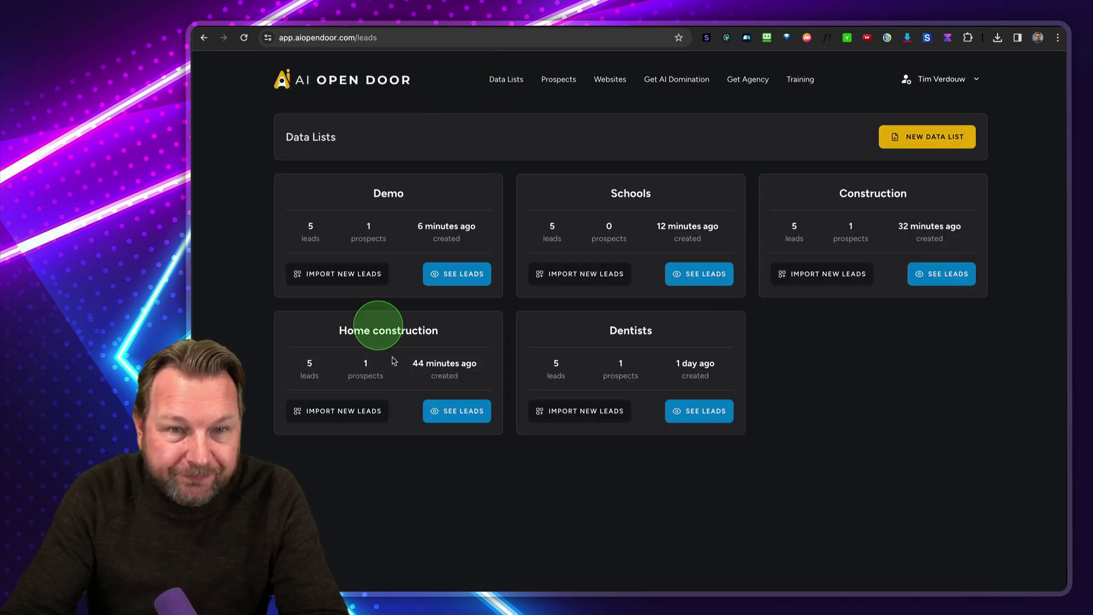
pyautogui.click(931, 276)
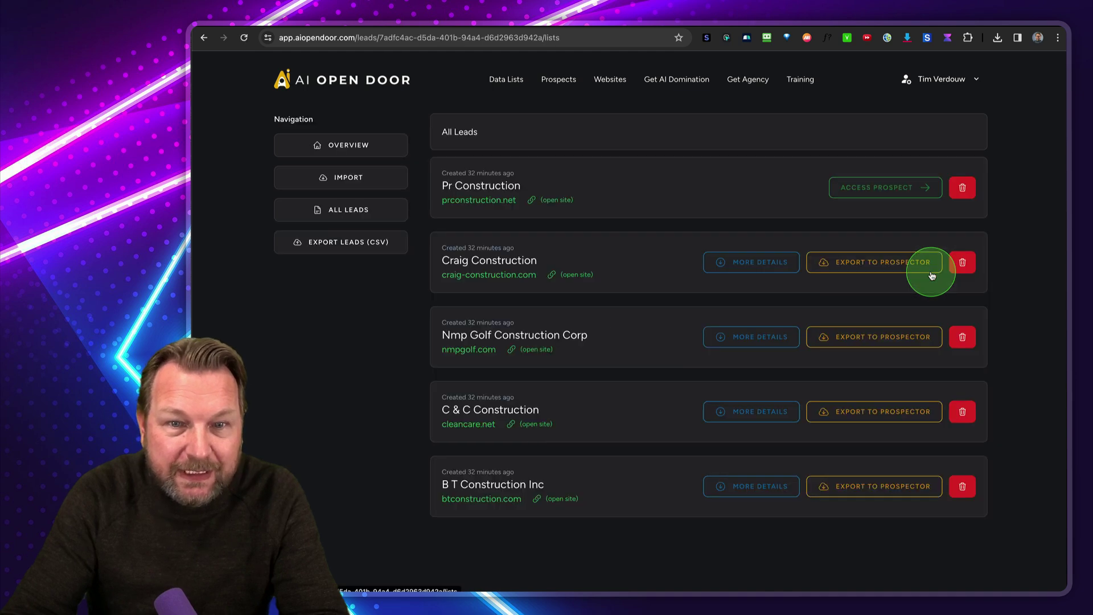
pyautogui.click(868, 187)
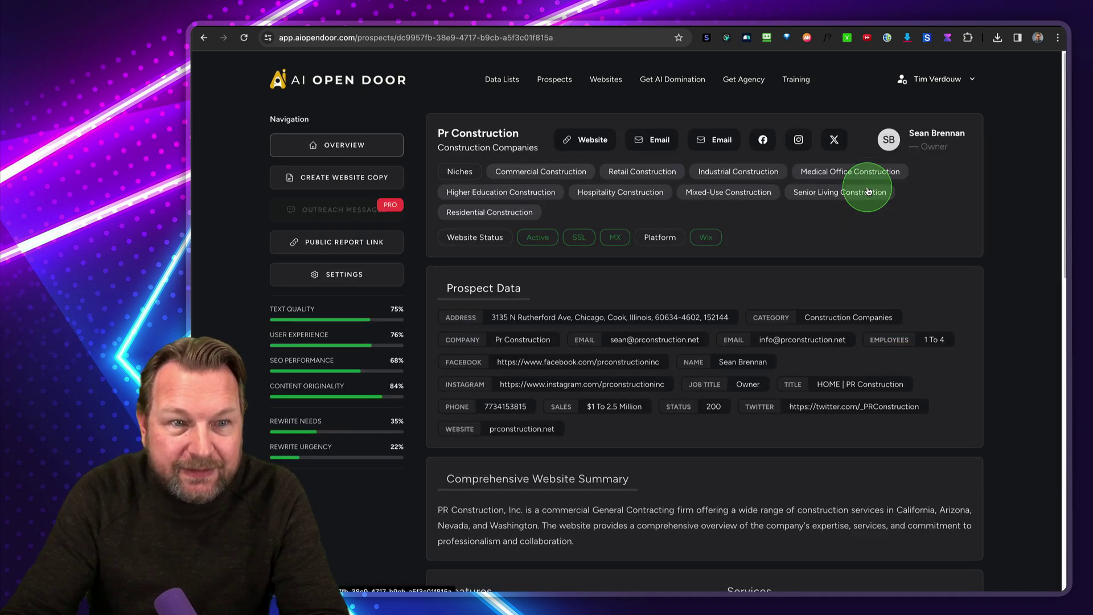
pyautogui.click(334, 178)
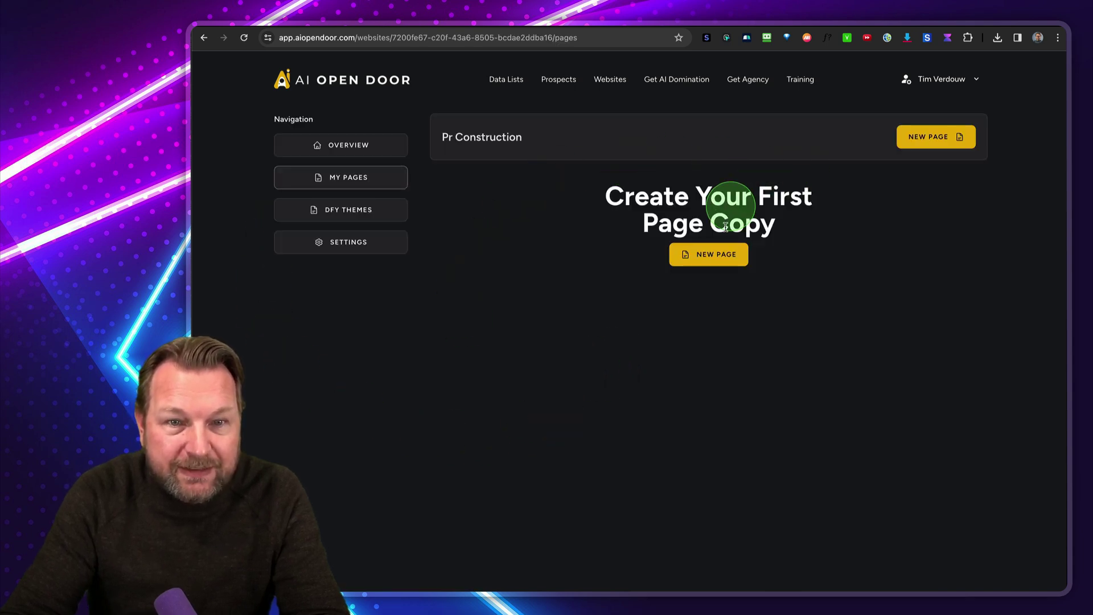
pyautogui.click(717, 255)
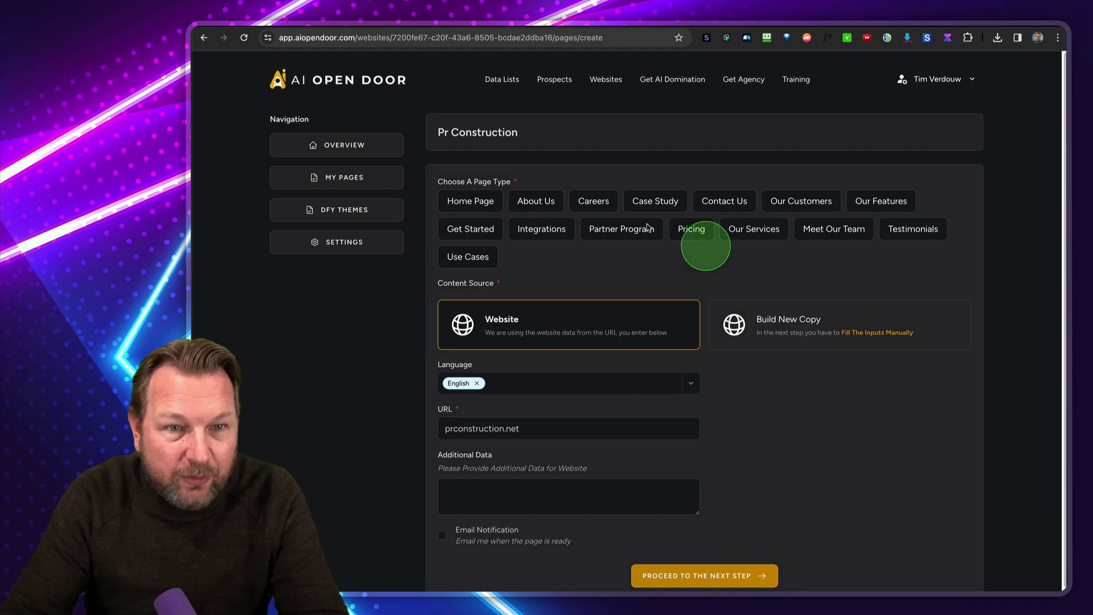
pyautogui.click(469, 201)
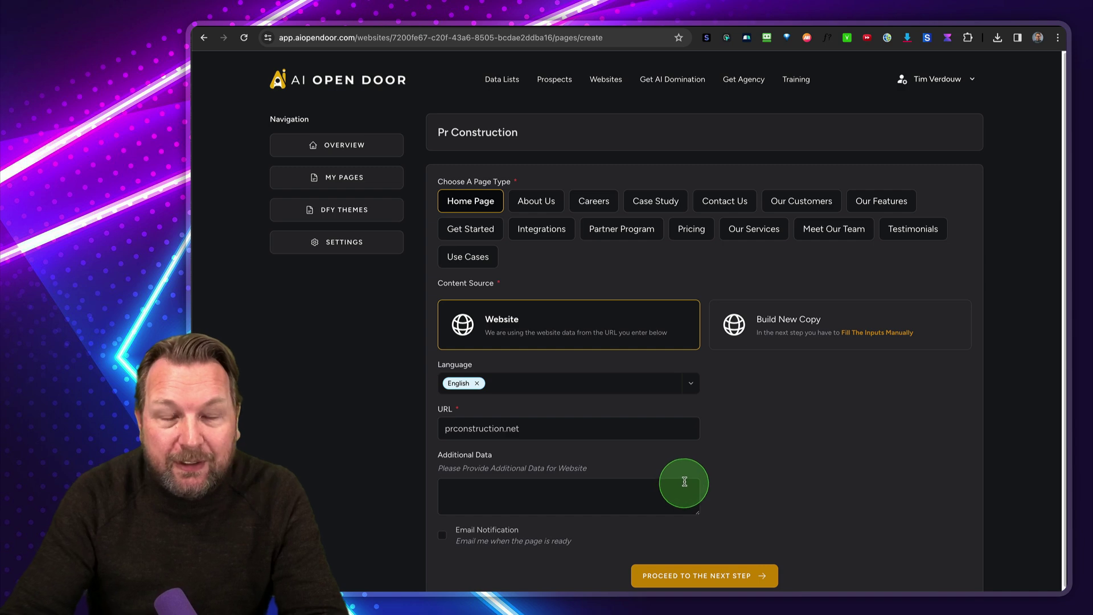
# Submit the home page request, review the About Us, Vision and Why Choose Us text, then continue.
pyautogui.click(695, 577)
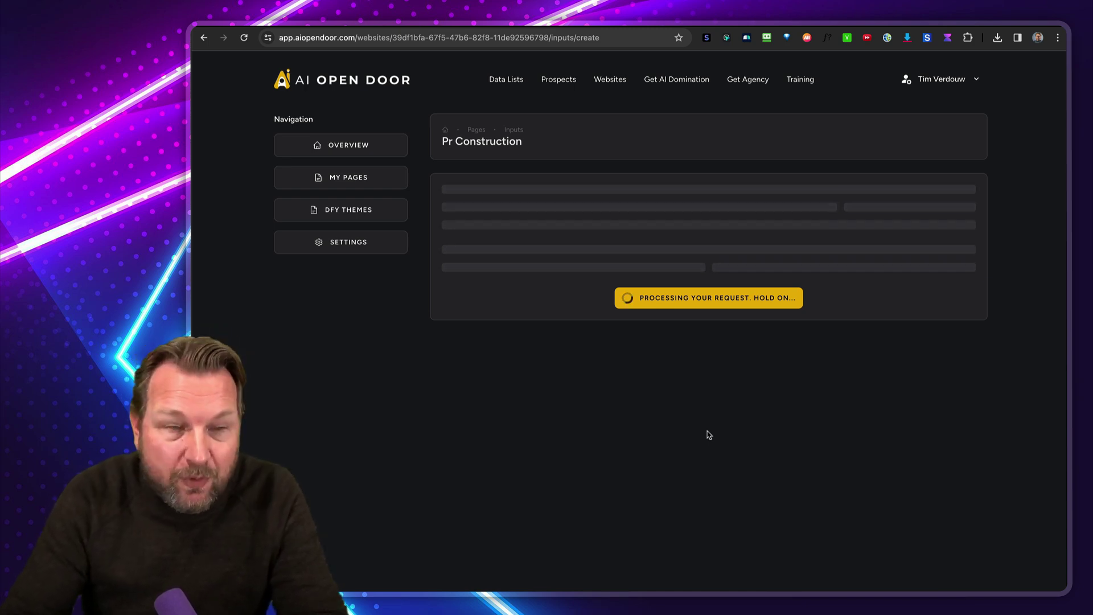
pyautogui.click(701, 423)
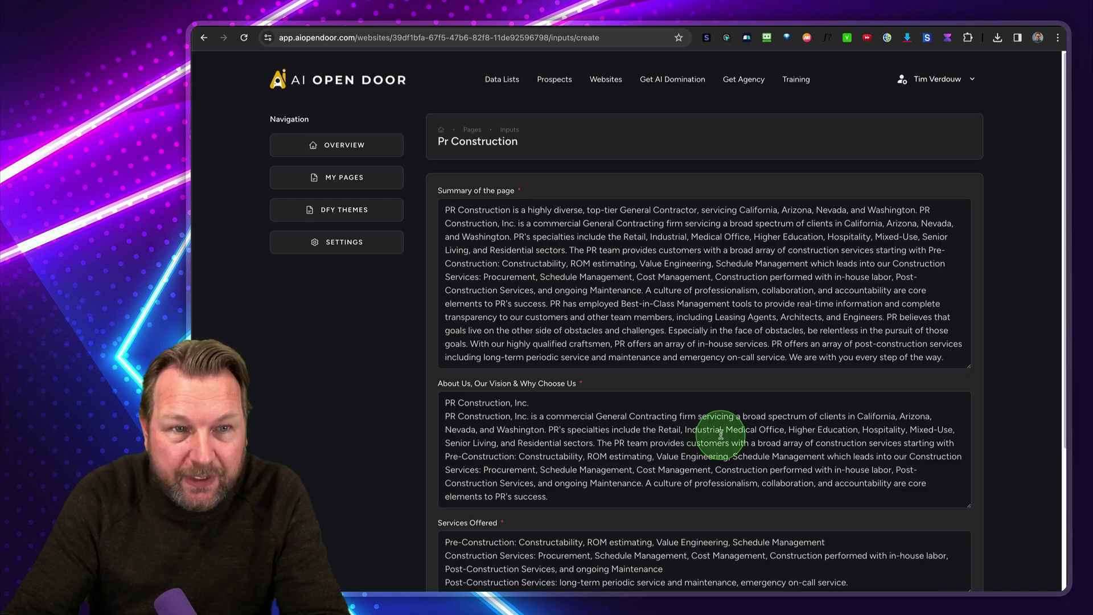
pyautogui.scroll(-1, 720, 436)
pyautogui.scroll(-1, 720, 436)
pyautogui.scroll(-1, 719, 436)
pyautogui.scroll(-1, 719, 436)
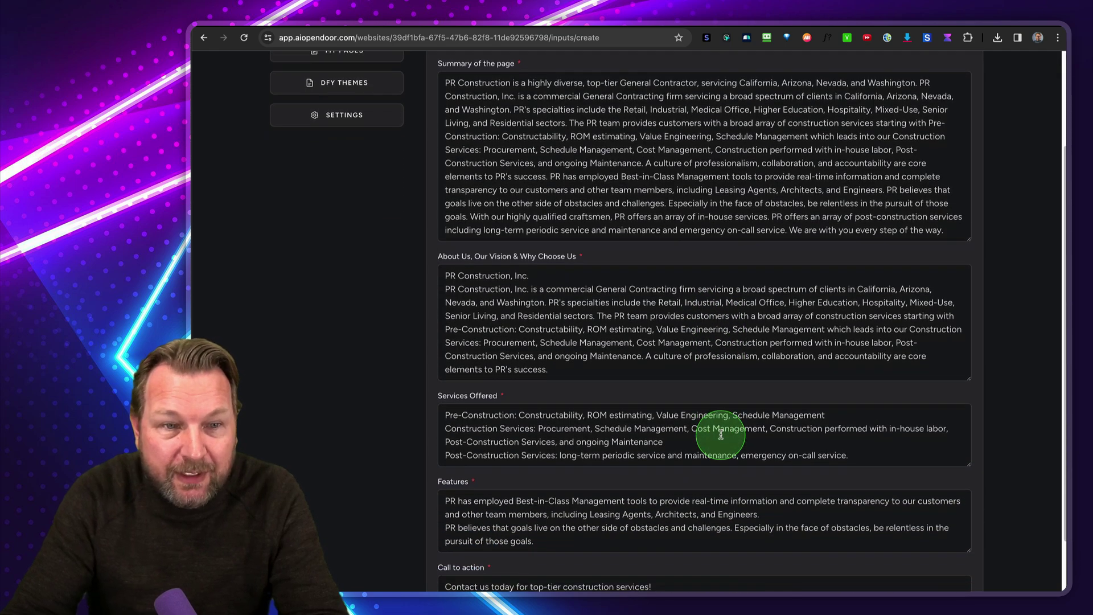
pyautogui.scroll(-1, 719, 436)
pyautogui.scroll(-2, 720, 434)
pyautogui.click(705, 276)
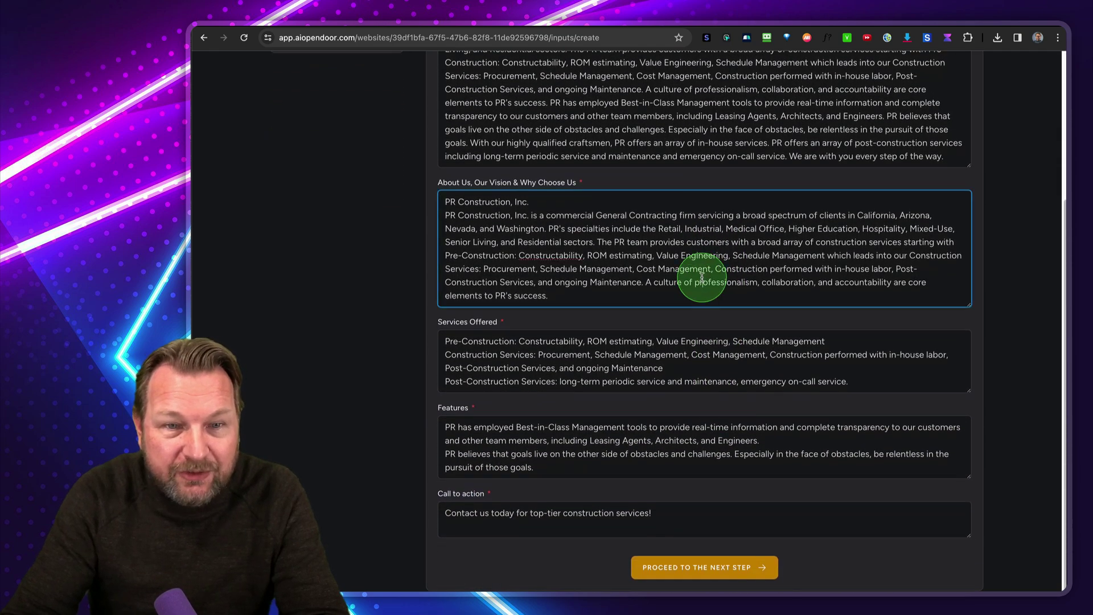
pyautogui.scroll(1, 658, 257)
pyautogui.scroll(2, 622, 256)
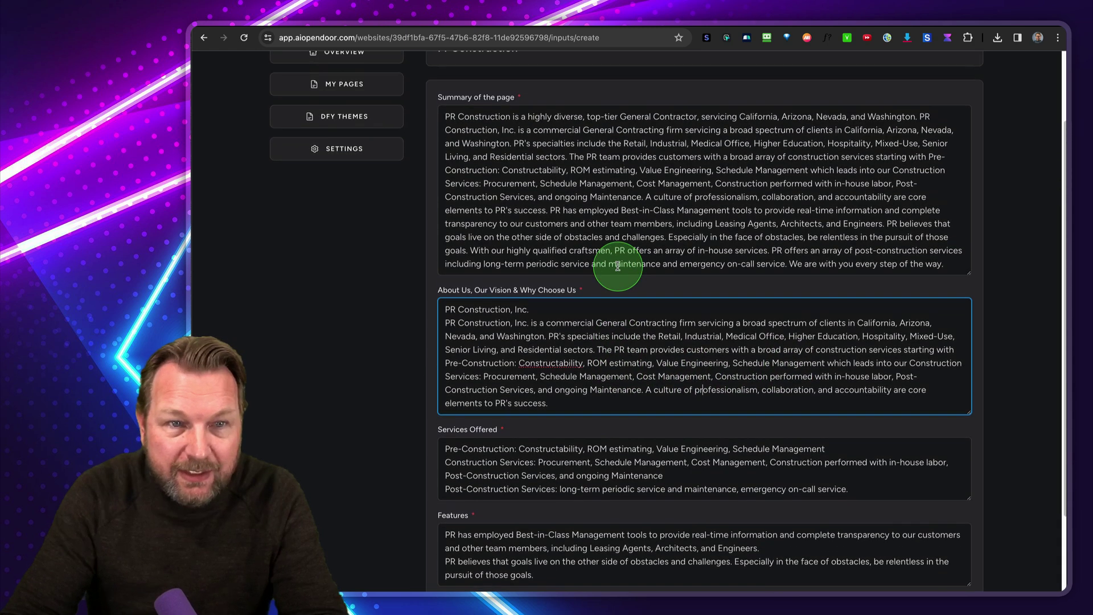
pyautogui.scroll(-3, 735, 220)
pyautogui.scroll(-1, 735, 220)
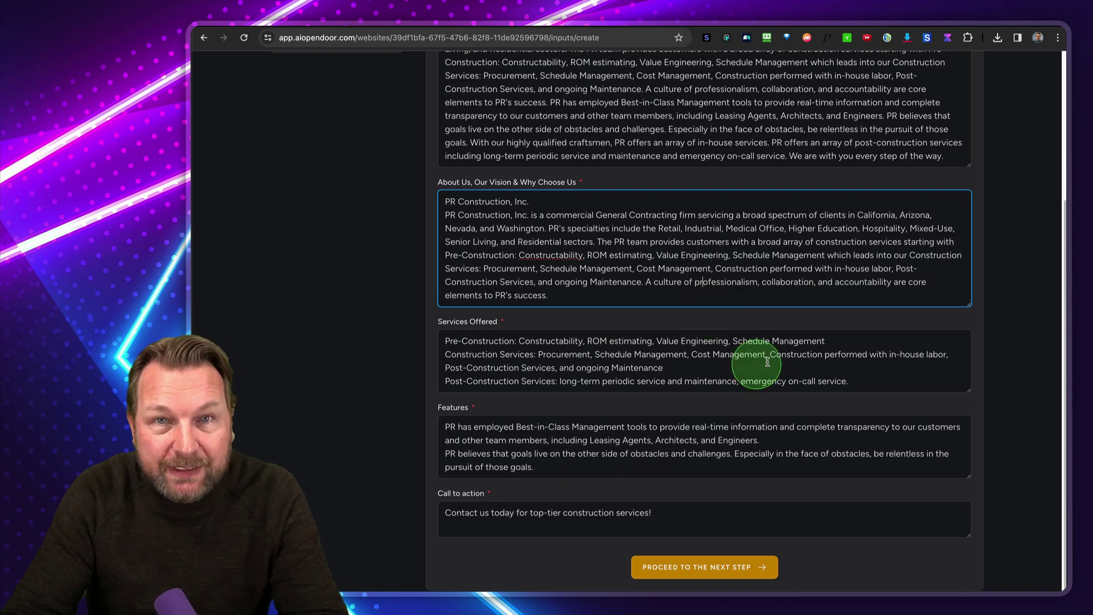
pyautogui.click(683, 567)
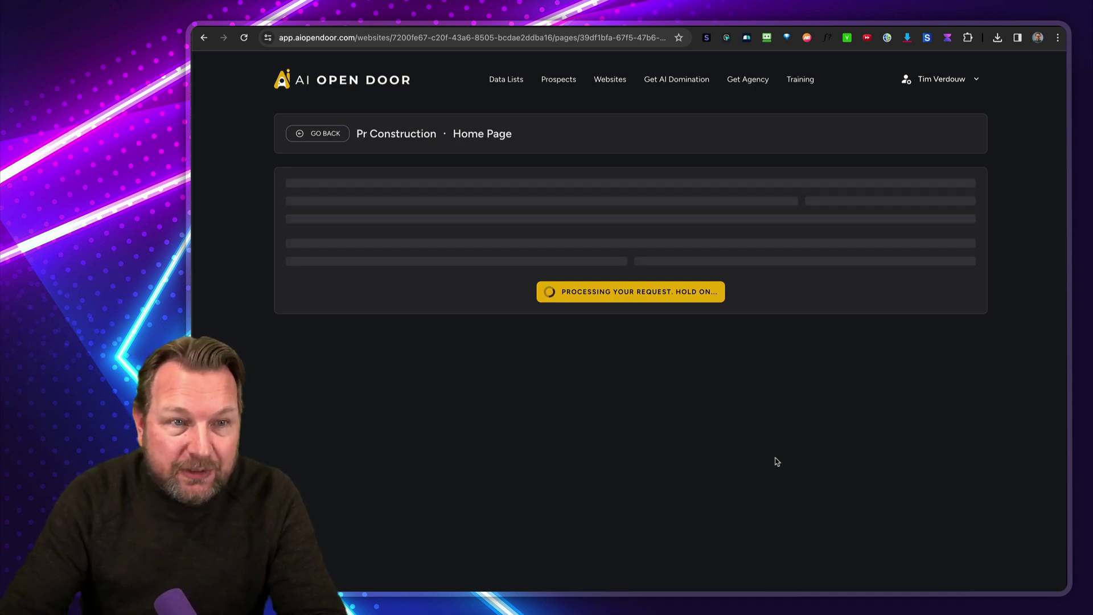
# Scroll through the generated 'PR Construction, Inc. - Top-Tier General Contractor' home page sections.
pyautogui.moveTo(763, 461); pyautogui.dragTo(744, 342)
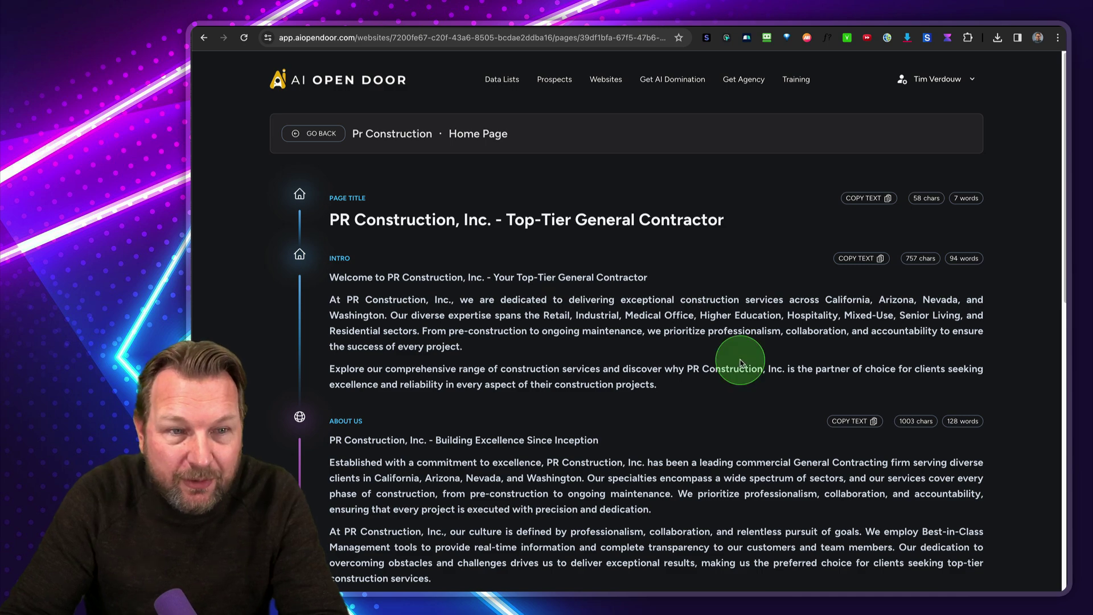
pyautogui.scroll(-1, 743, 360)
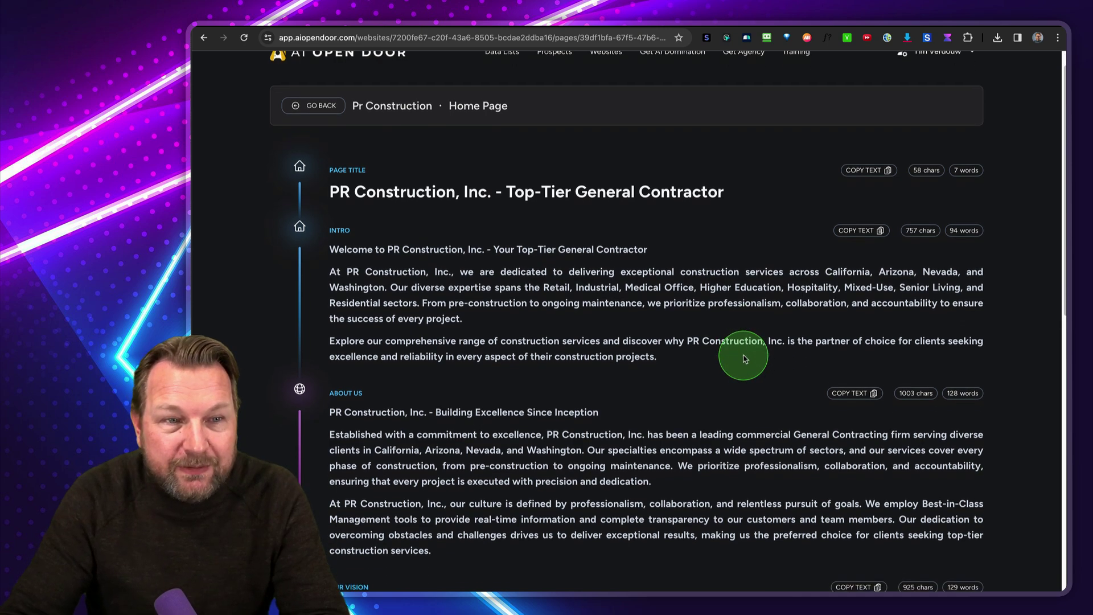
pyautogui.scroll(-1, 567, 209)
pyautogui.scroll(-1, 567, 214)
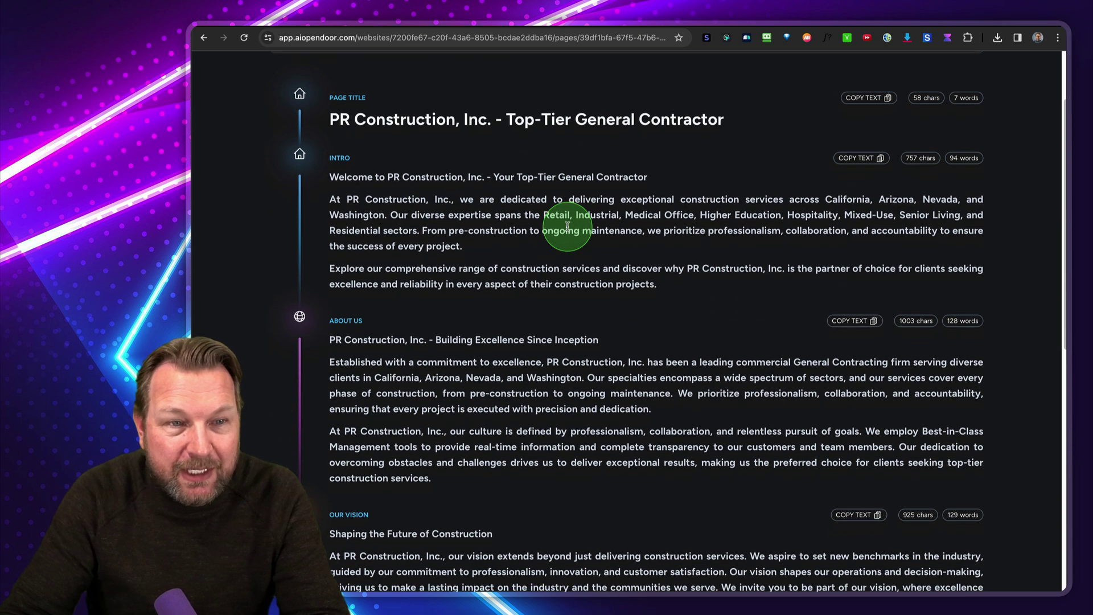
pyautogui.scroll(-1, 567, 226)
pyautogui.scroll(-1, 567, 225)
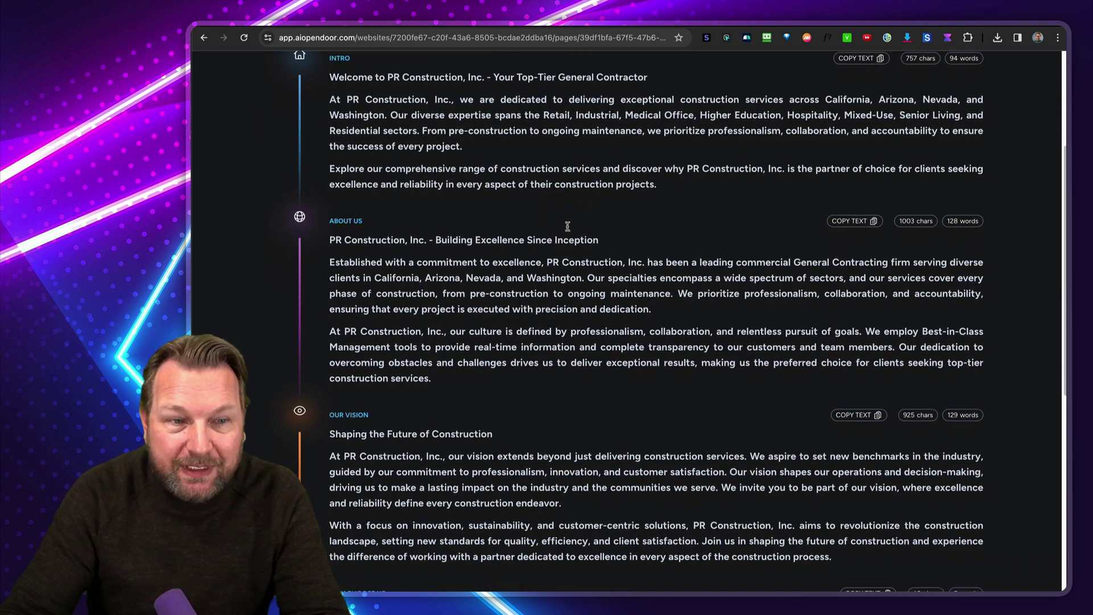
pyautogui.scroll(-1, 567, 232)
pyautogui.scroll(-2, 567, 230)
pyautogui.scroll(-2, 567, 229)
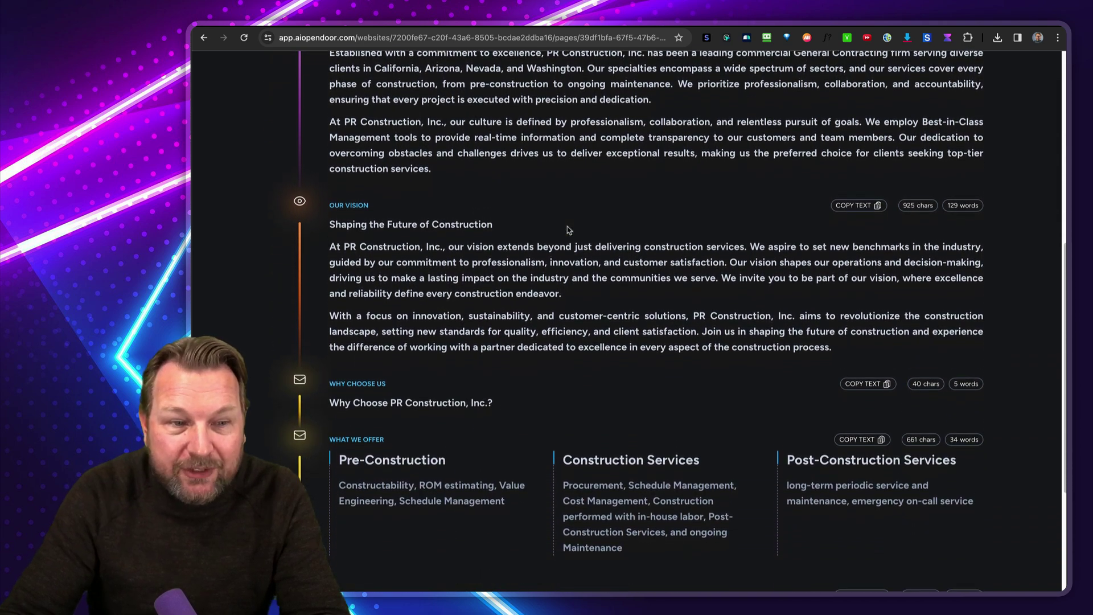
pyautogui.scroll(-1, 567, 229)
pyautogui.scroll(-1, 567, 229)
pyautogui.scroll(-2, 567, 229)
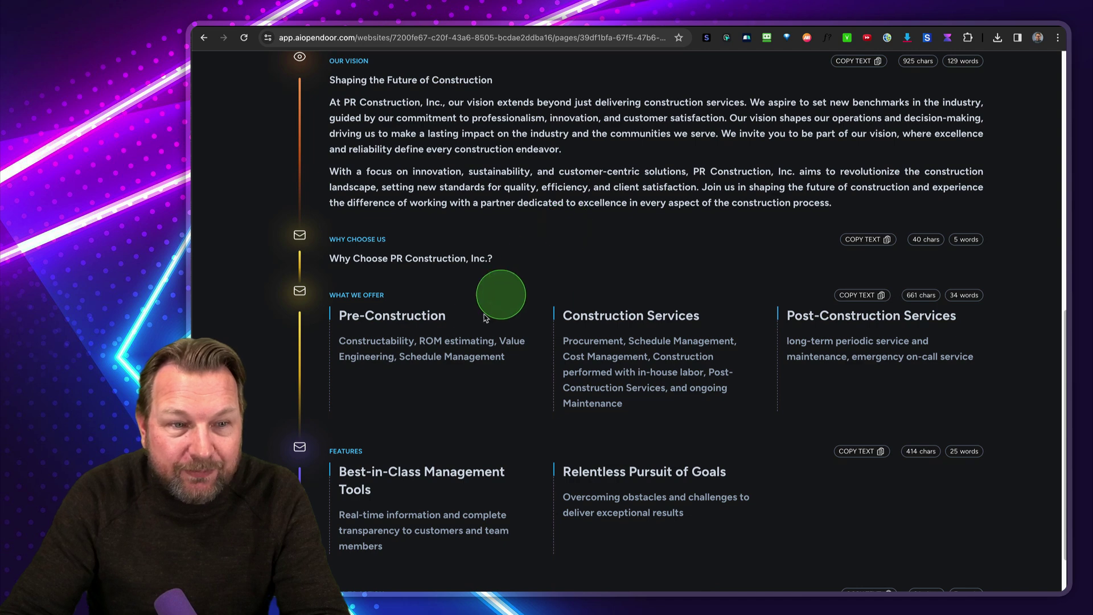
pyautogui.scroll(-1, 453, 346)
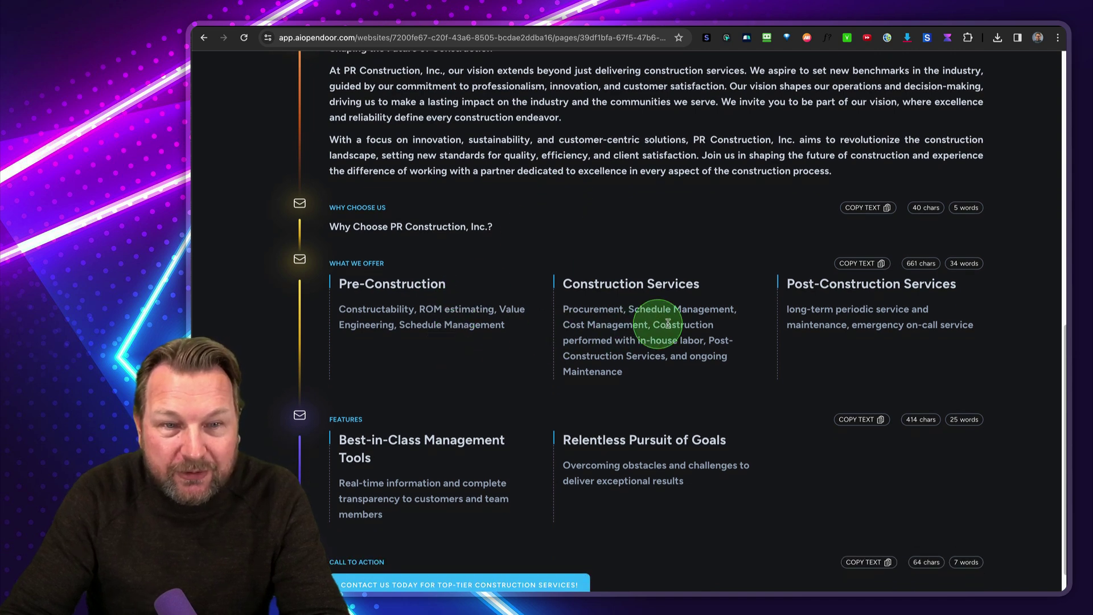
pyautogui.scroll(-1, 908, 326)
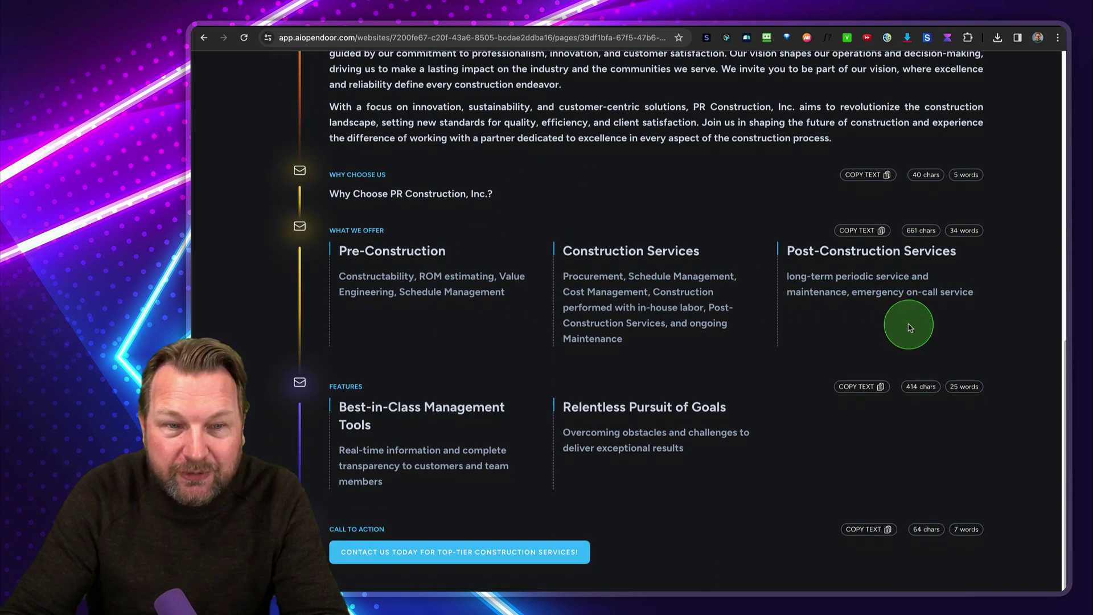
pyautogui.scroll(4, 566, 340)
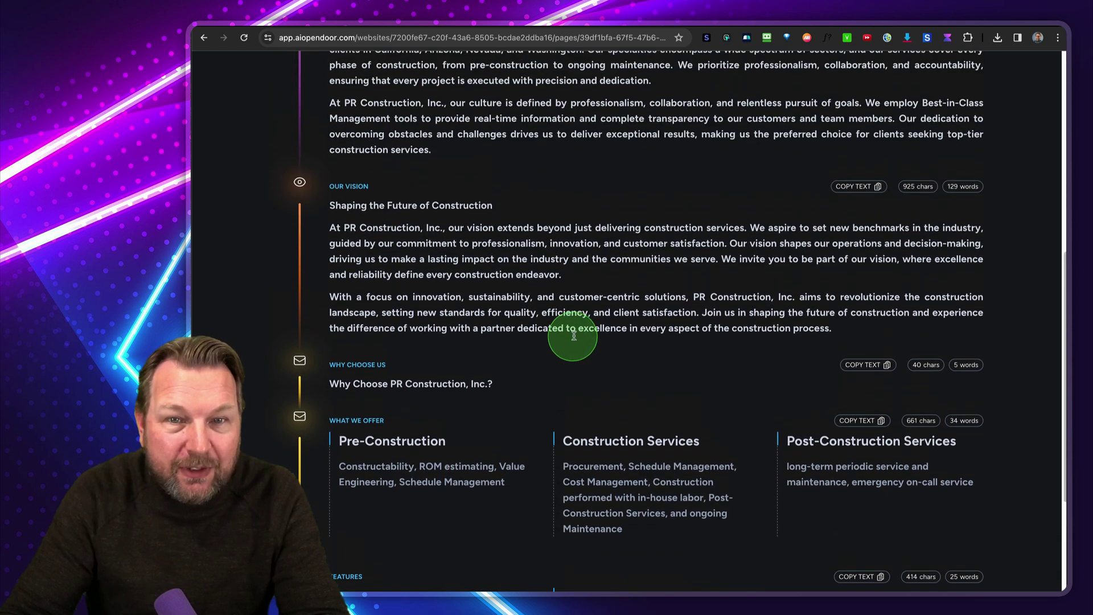
pyautogui.scroll(4, 567, 340)
pyautogui.scroll(4, 571, 339)
pyautogui.scroll(3, 574, 339)
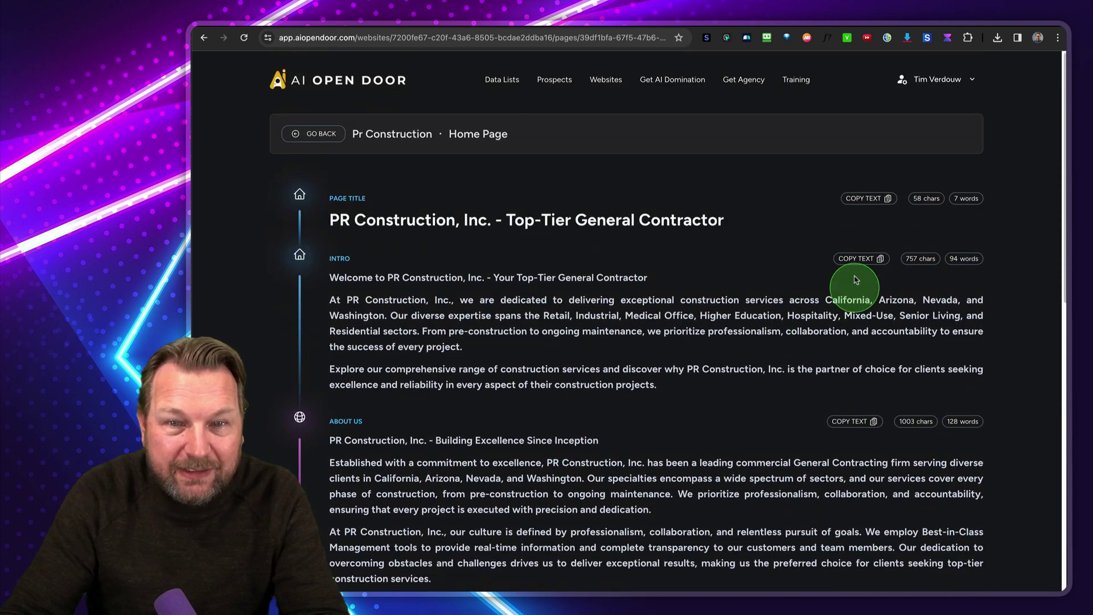
# Copy the intro text, then view the Pr Construction website's DFY Themes zoomed out to show both packs.
pyautogui.click(861, 260)
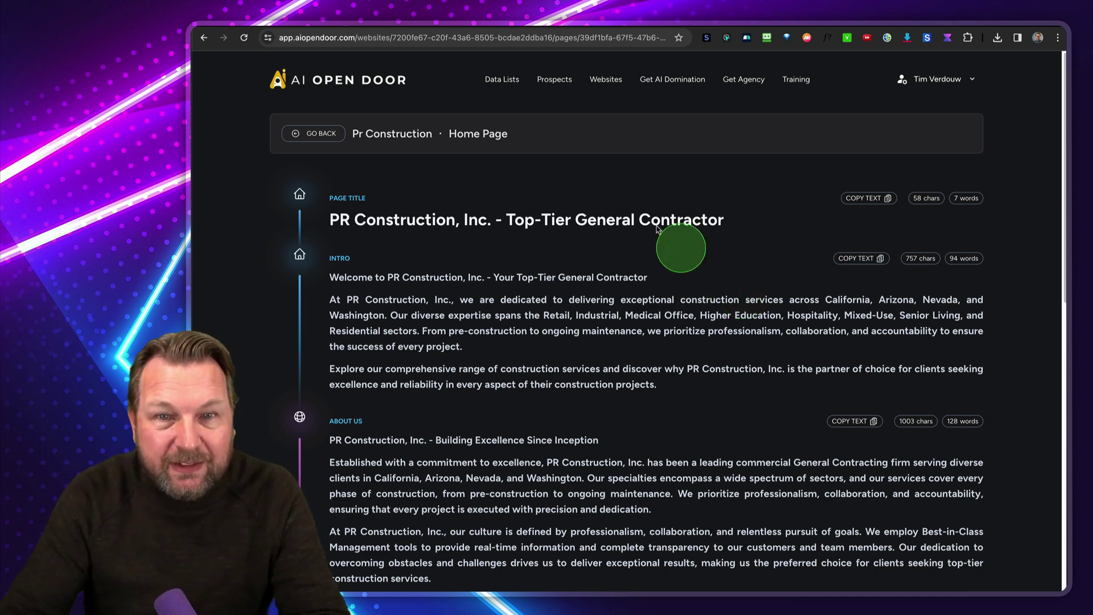
pyautogui.click(602, 82)
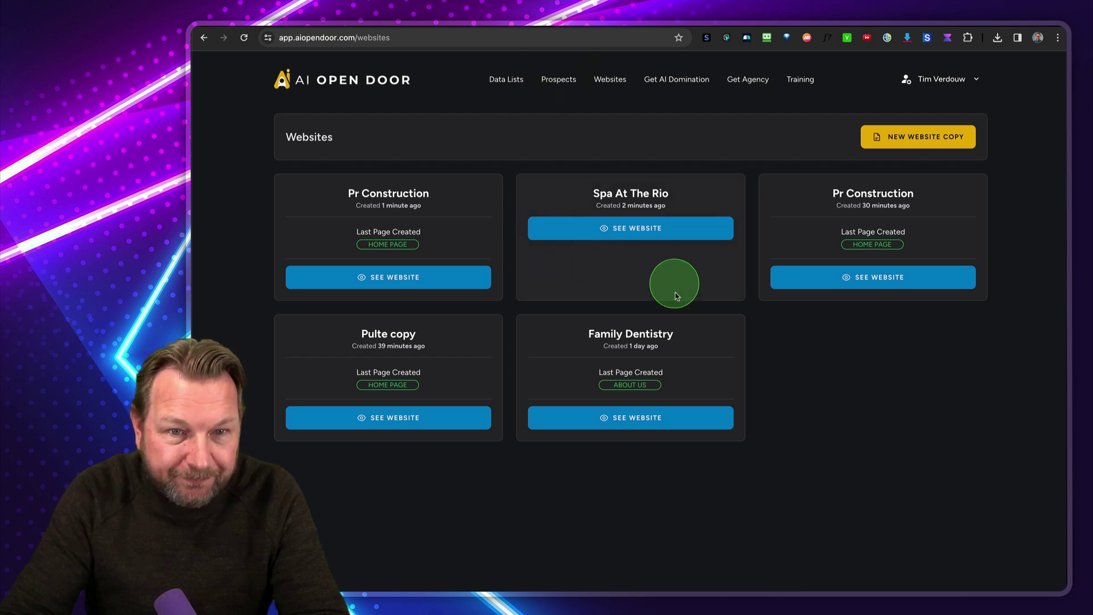
pyautogui.click(884, 277)
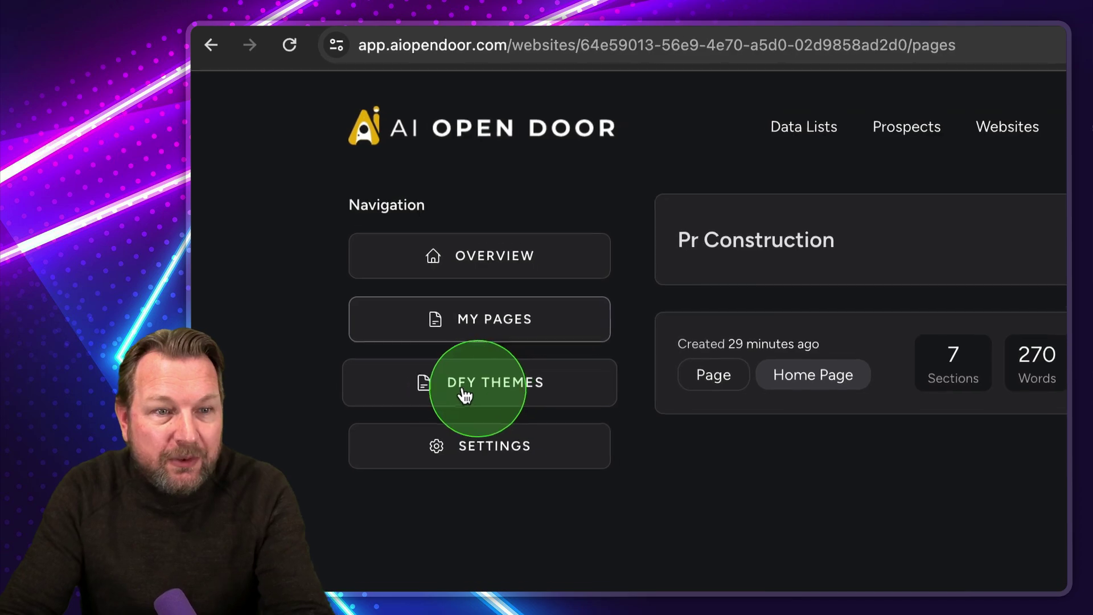
pyautogui.click(454, 401)
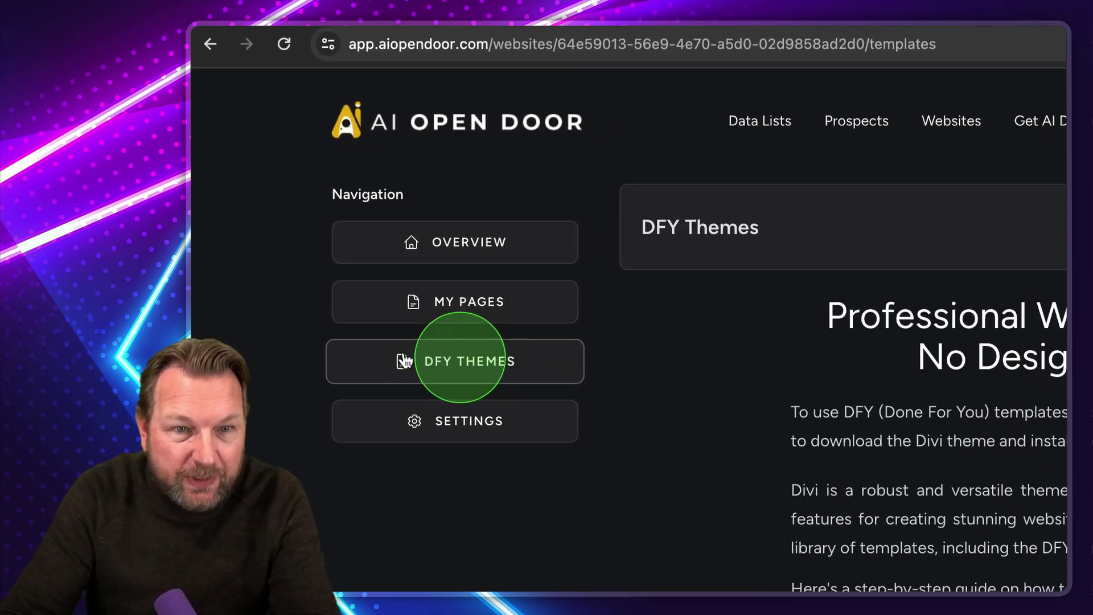
pyautogui.scroll(-5, 637, 294)
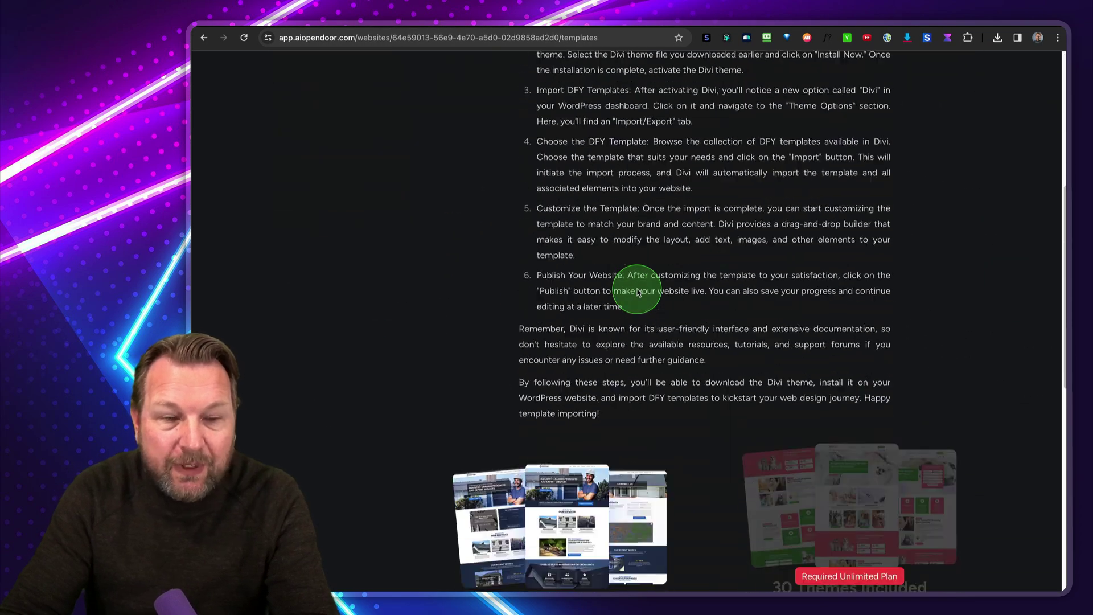
pyautogui.scroll(-3, 637, 293)
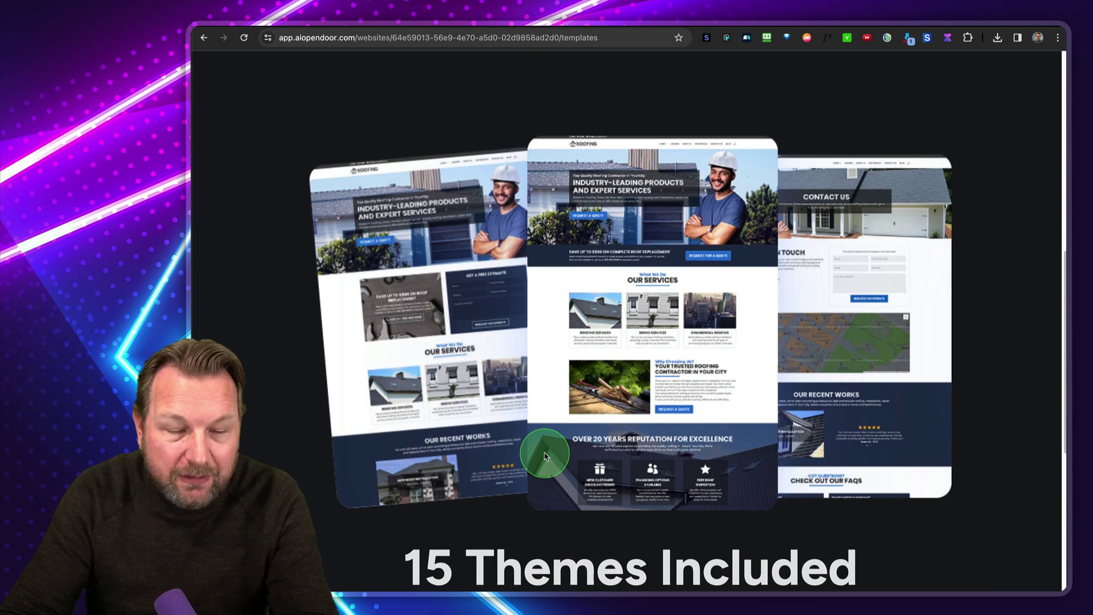
pyautogui.scroll(-5, 544, 455)
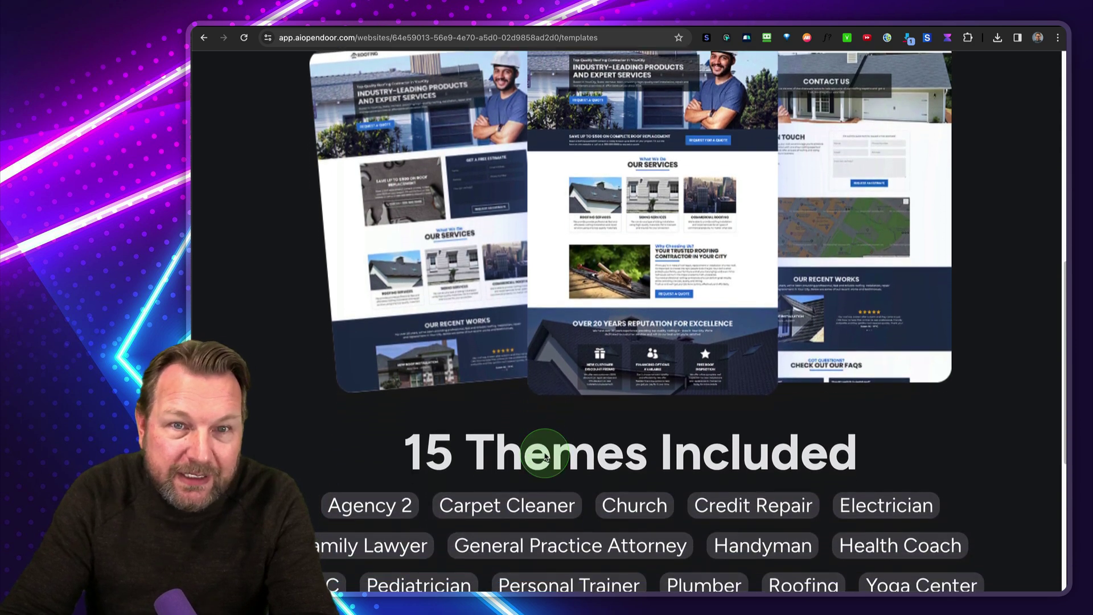
pyautogui.scroll(-2, 544, 456)
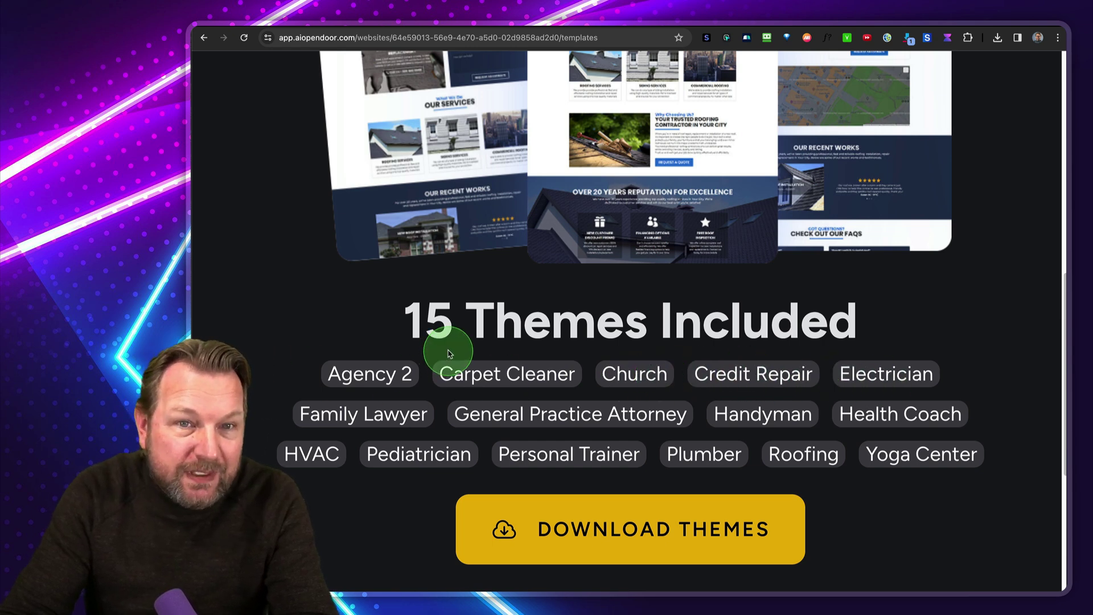
pyautogui.hotkey('ctrl', '0')
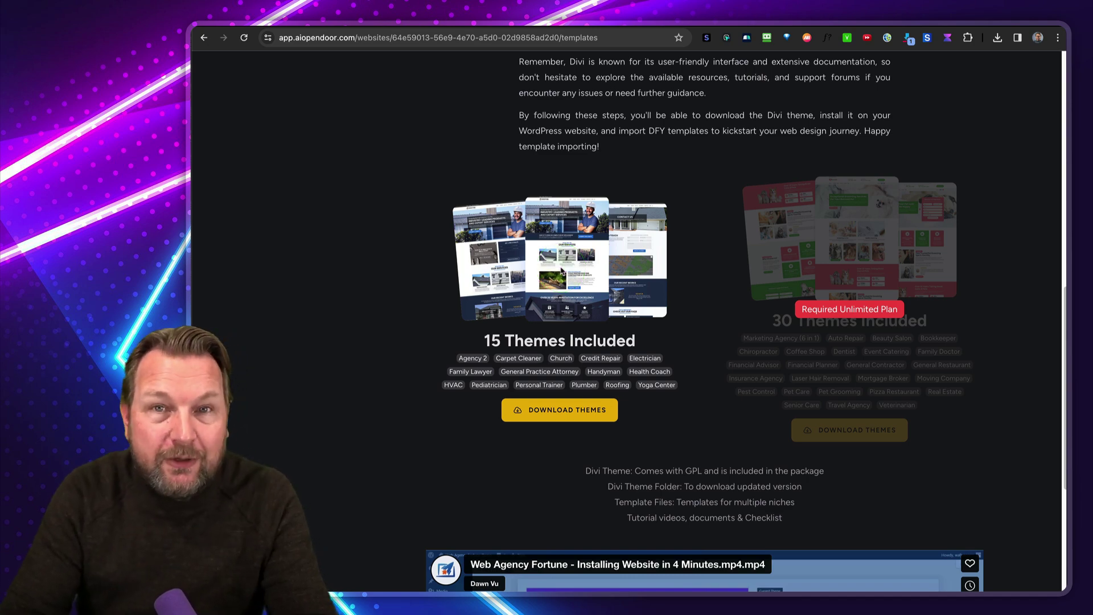
pyautogui.scroll(2, 561, 272)
pyautogui.scroll(5, 561, 271)
pyautogui.scroll(2, 573, 268)
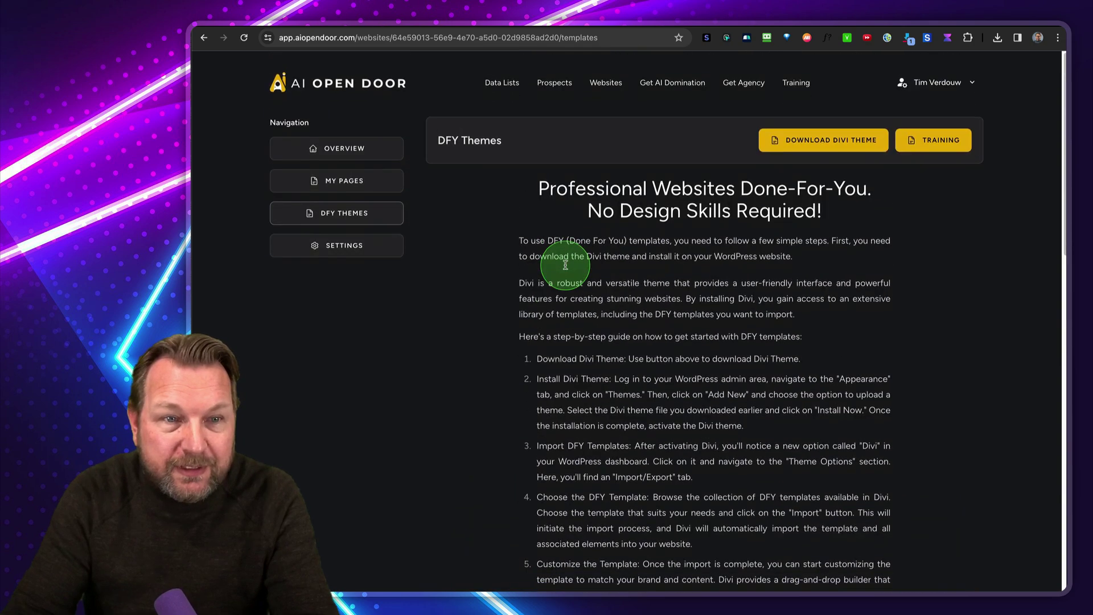
# Head back from the DFY Themes page to the AI Open Door dashboard.
pyautogui.click(364, 83)
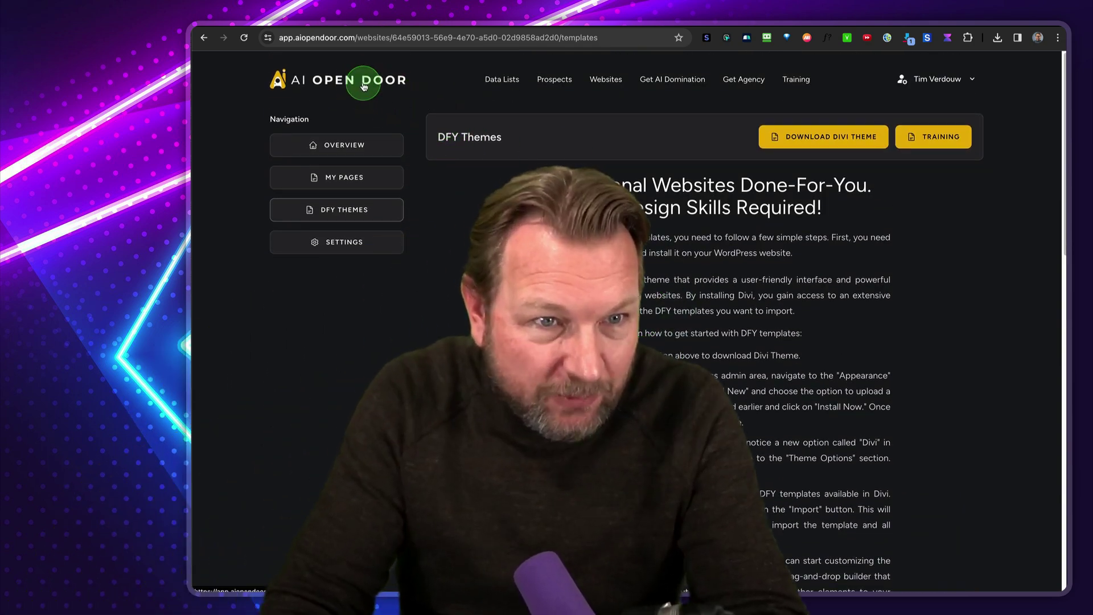